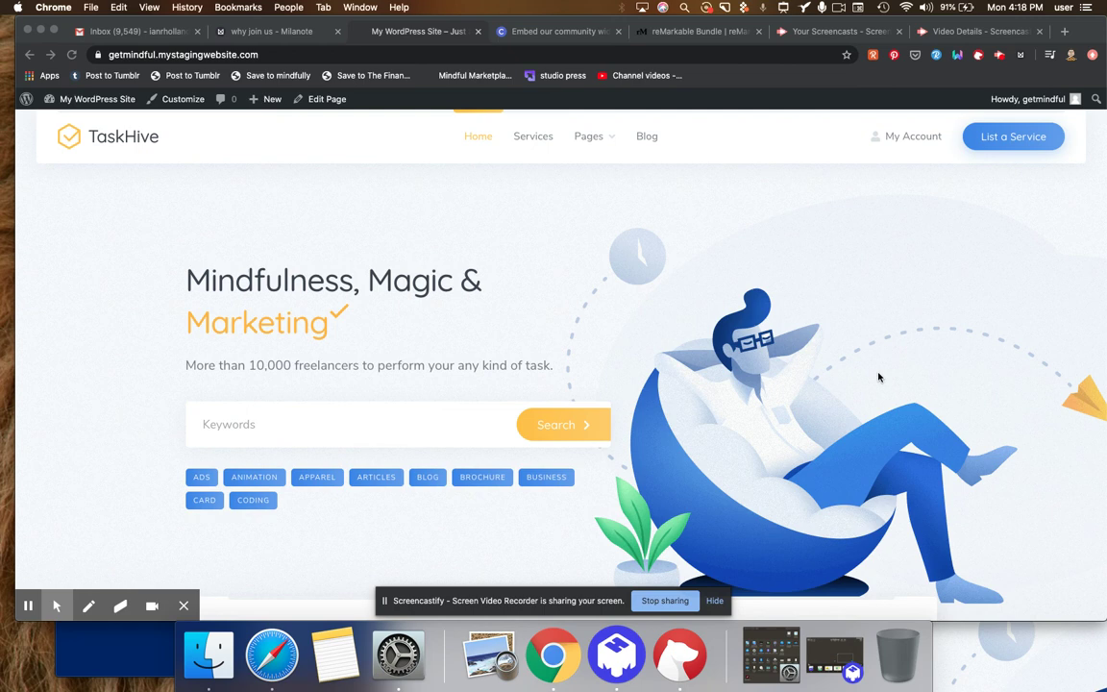
- Scroll the TaskHive home page down to Featured Services and advance its carousel by one card
left_click(824, 349)
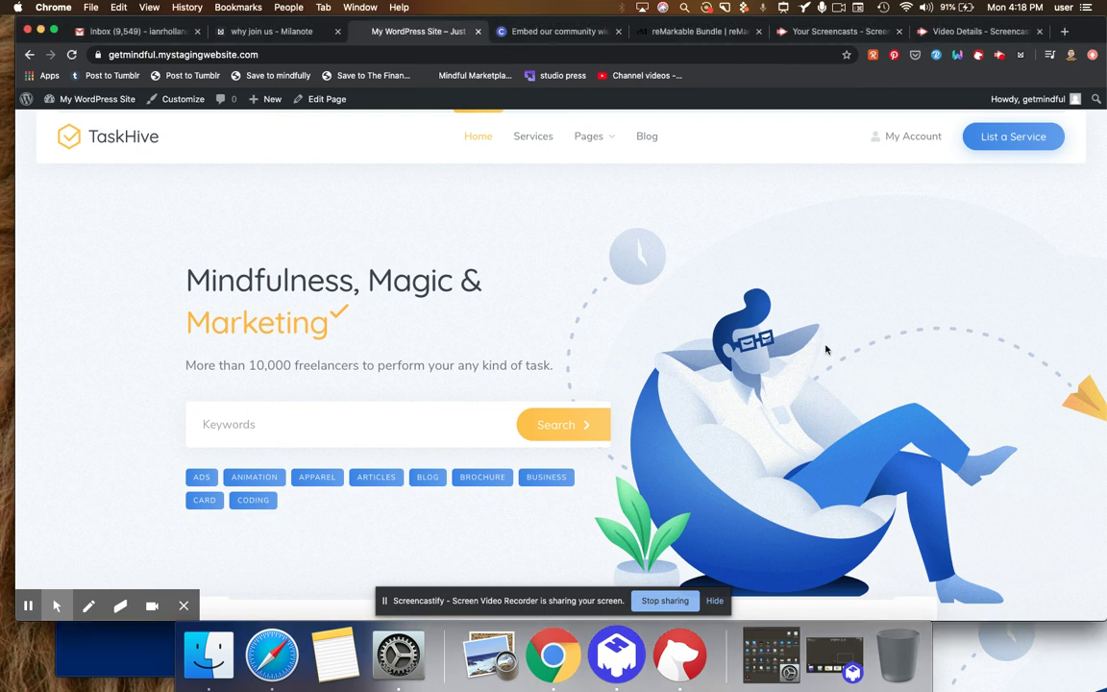
scroll(825, 349, "down", 3)
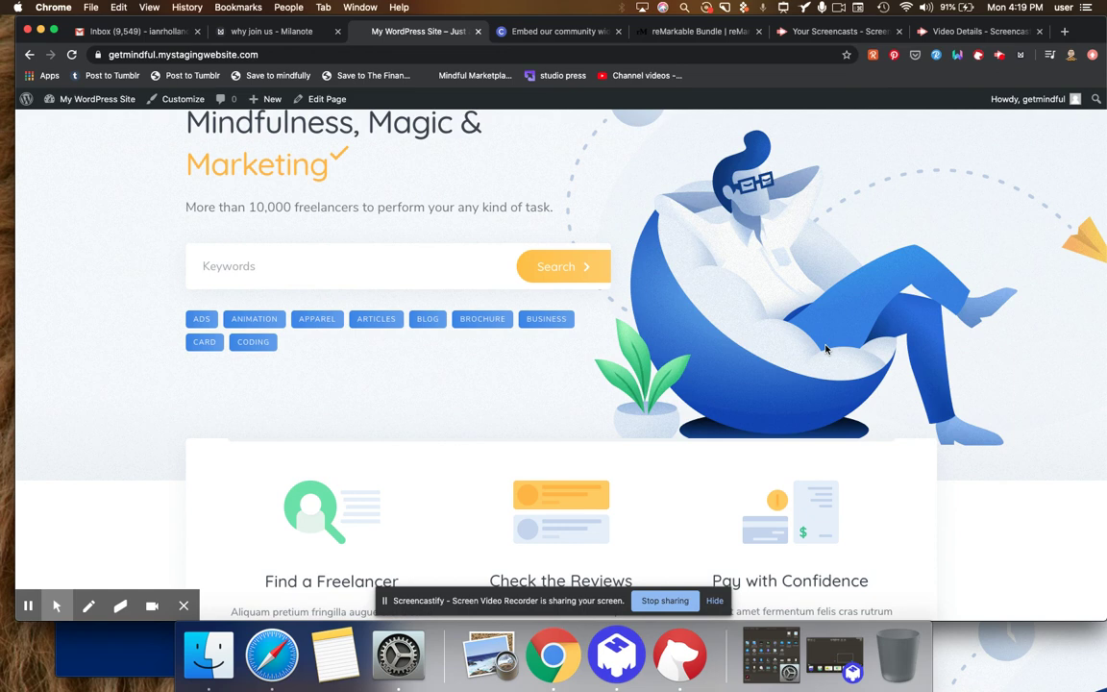
scroll(824, 349, "down", 3)
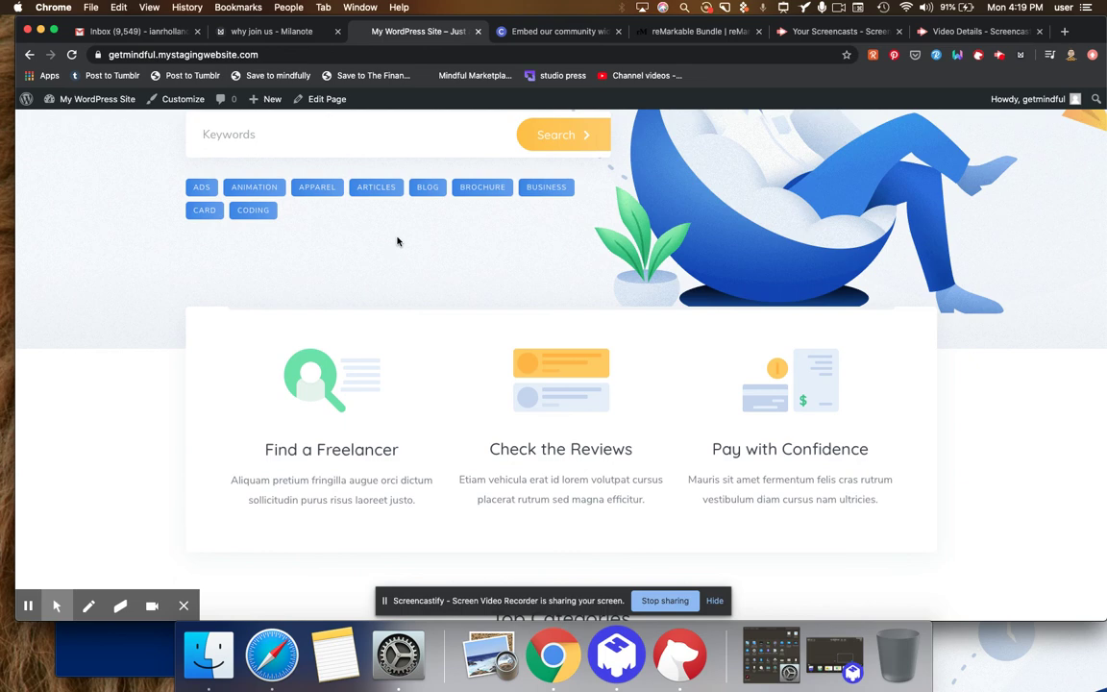
scroll(397, 241, "down", 10)
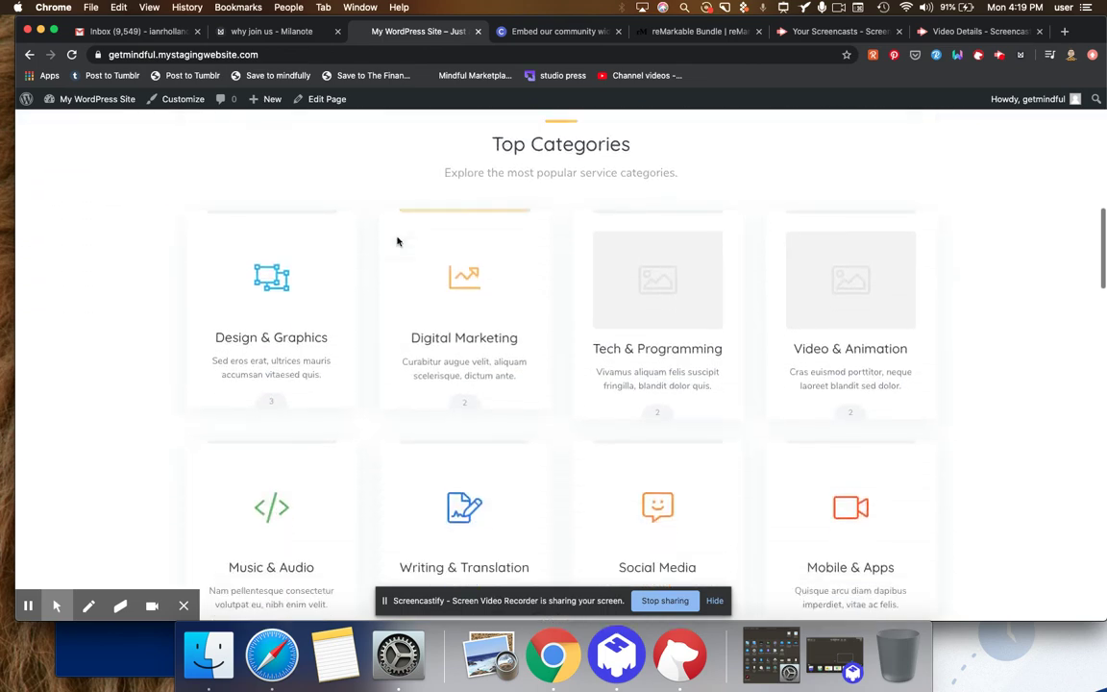
scroll(398, 241, "down", 2)
scroll(398, 241, "down", 6)
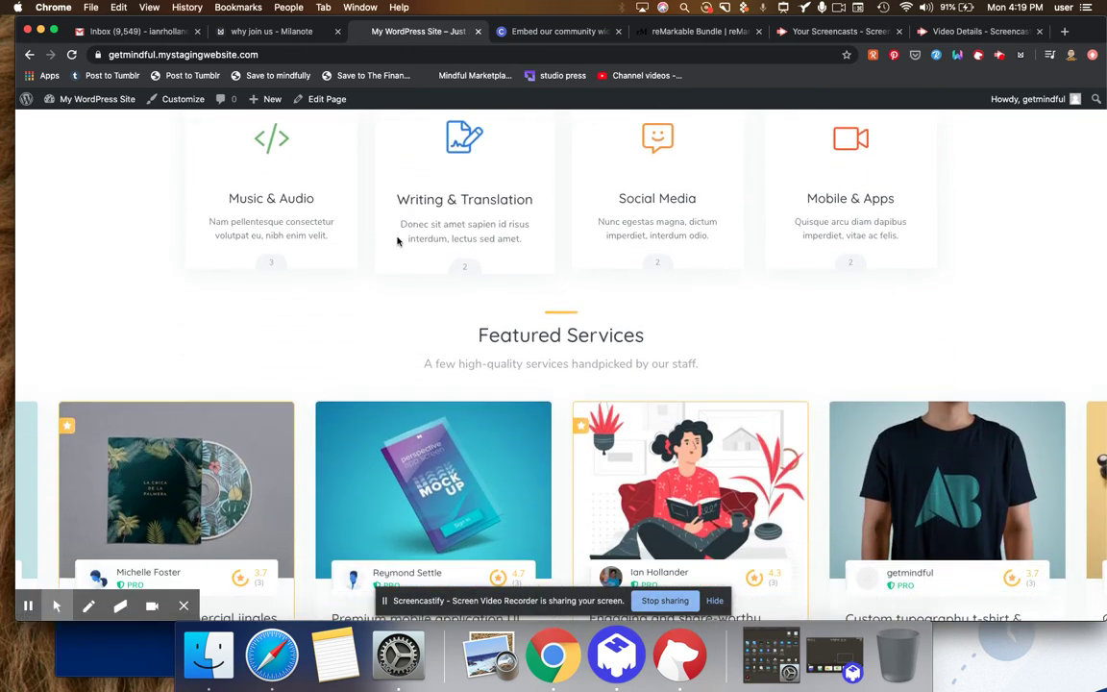
scroll(398, 241, "down", 2)
scroll(398, 241, "down", 1)
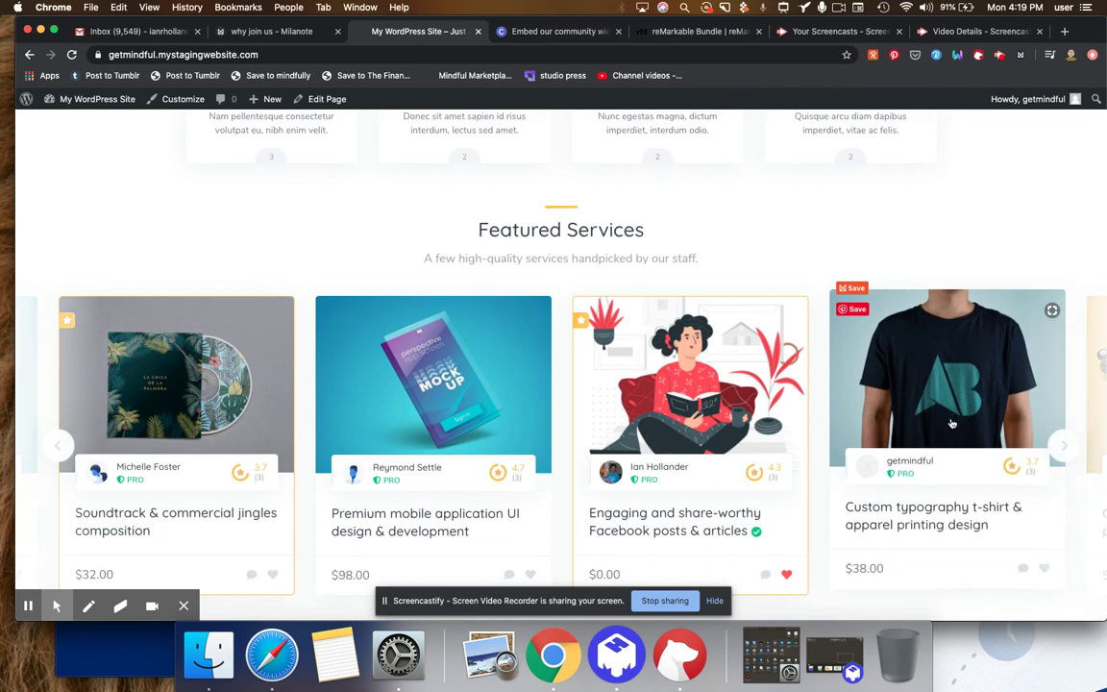
left_click(1067, 446)
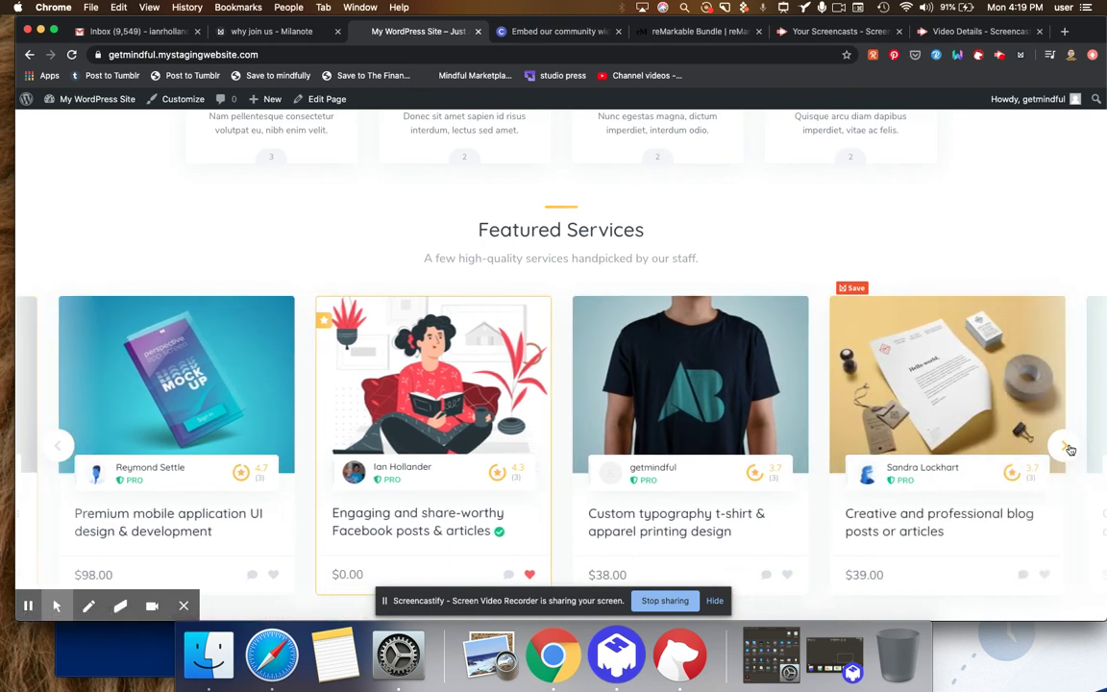
- Open the 'Engaging and share-worthy Facebook posts & articles' listing and browse its details
left_click(434, 525)
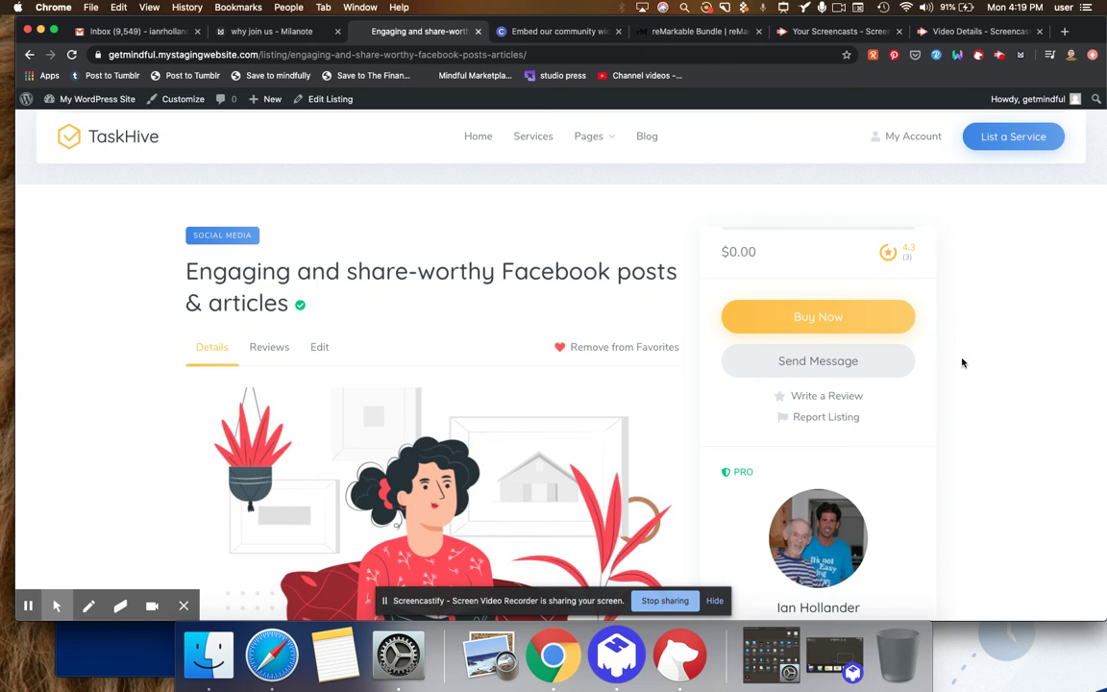
scroll(938, 559, "down", 3)
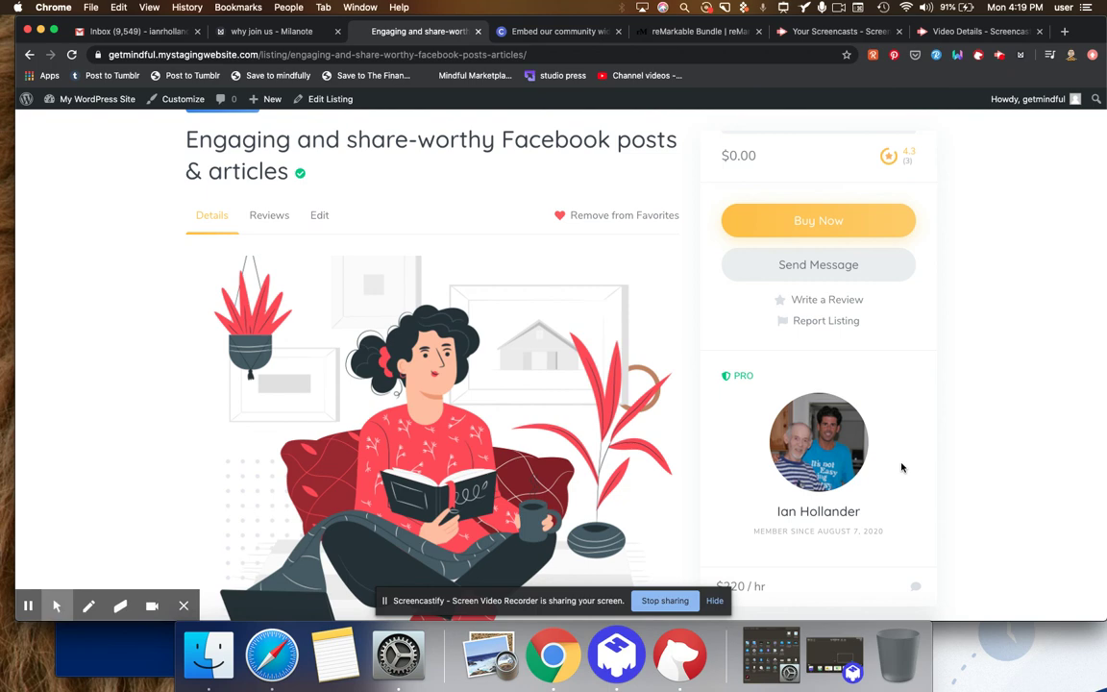
scroll(845, 461, "down", 1)
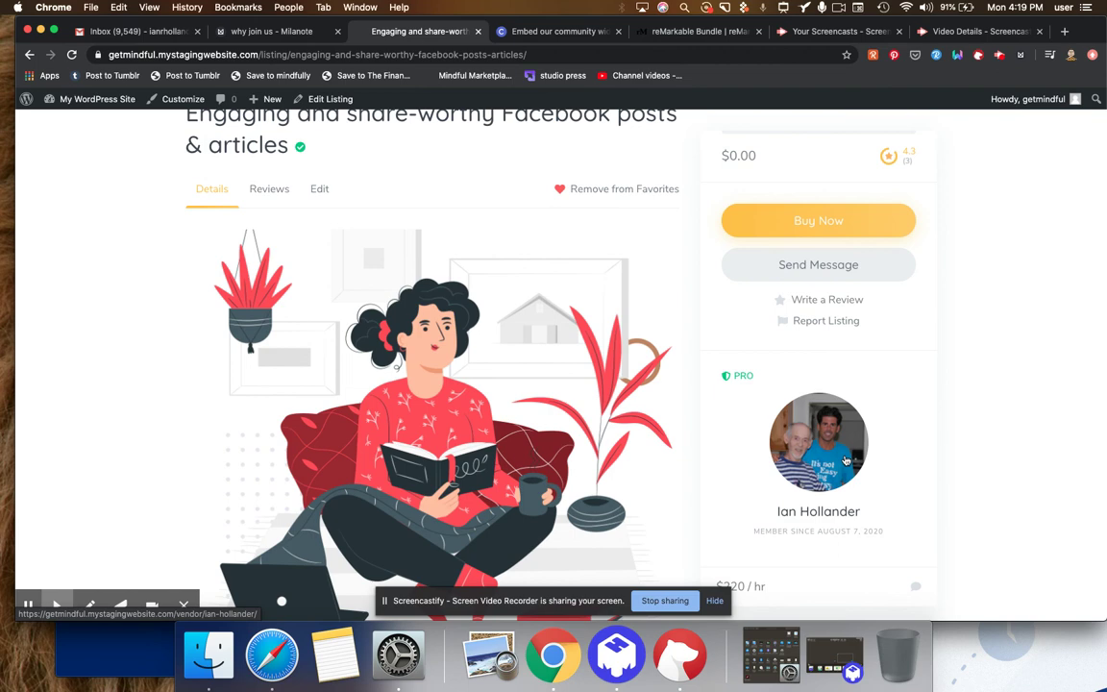
scroll(844, 461, "down", 5)
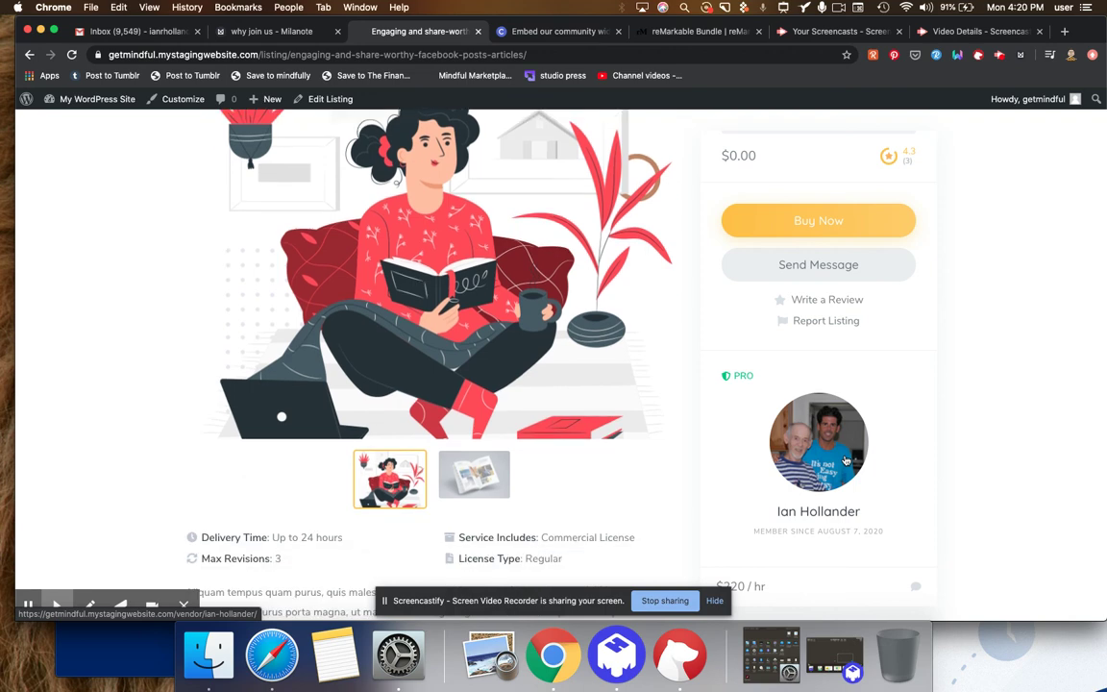
scroll(845, 462, "up", 7)
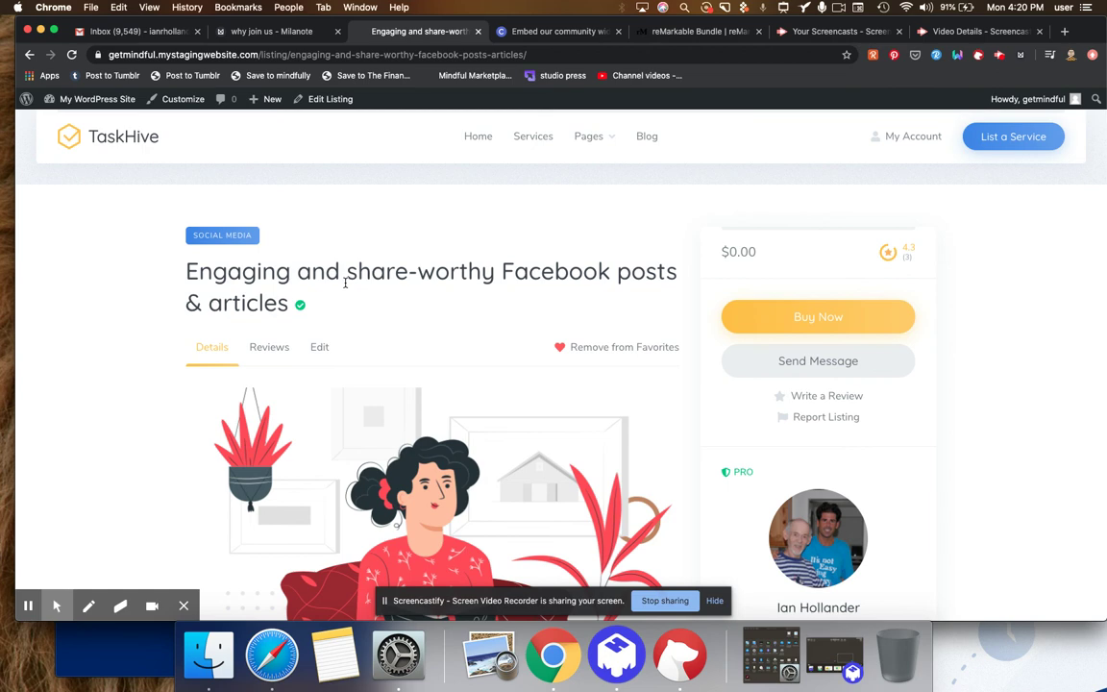
scroll(345, 282, "down", 1)
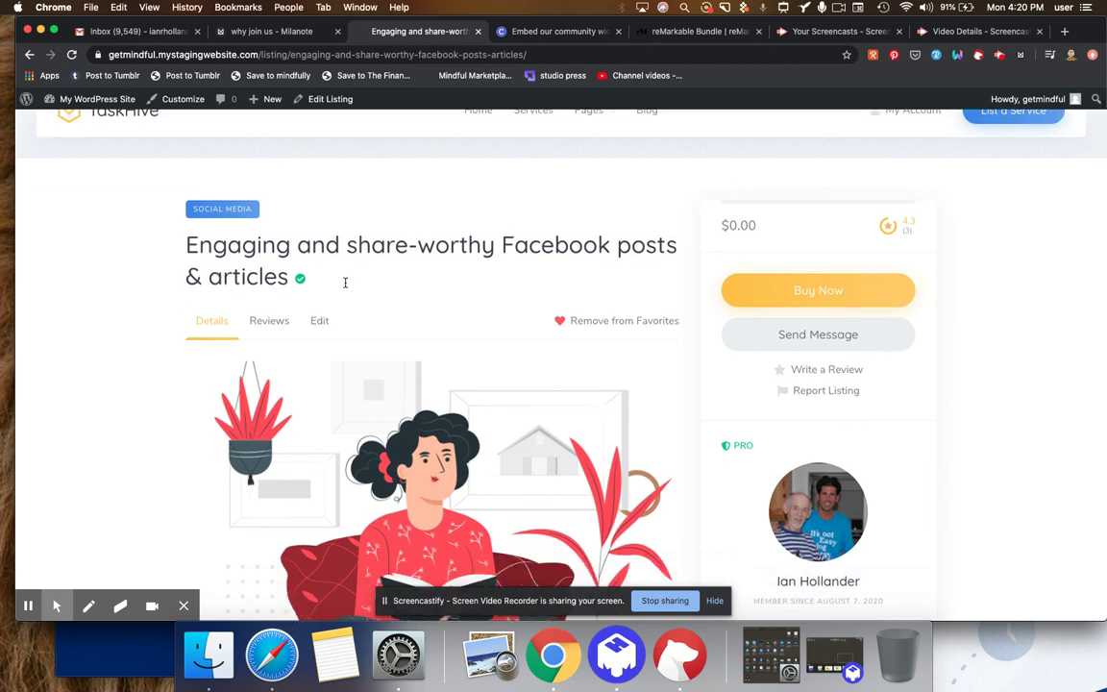
scroll(345, 284, "down", 2)
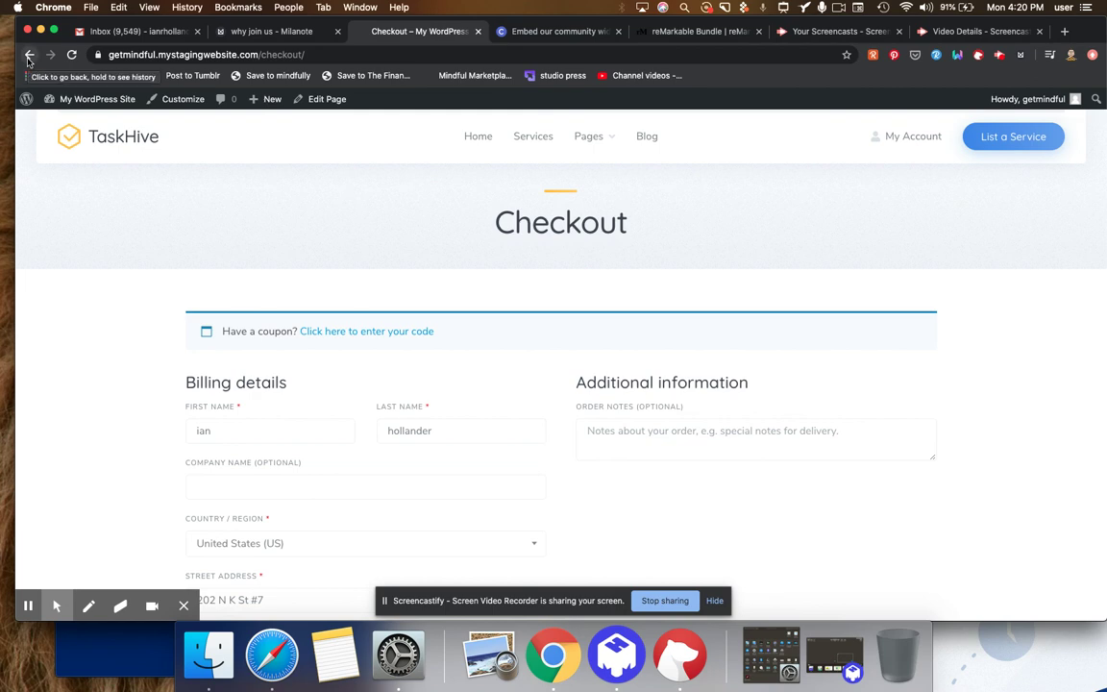
- Return from checkout to the listing page and scroll down to its reviews
left_click(29, 54)
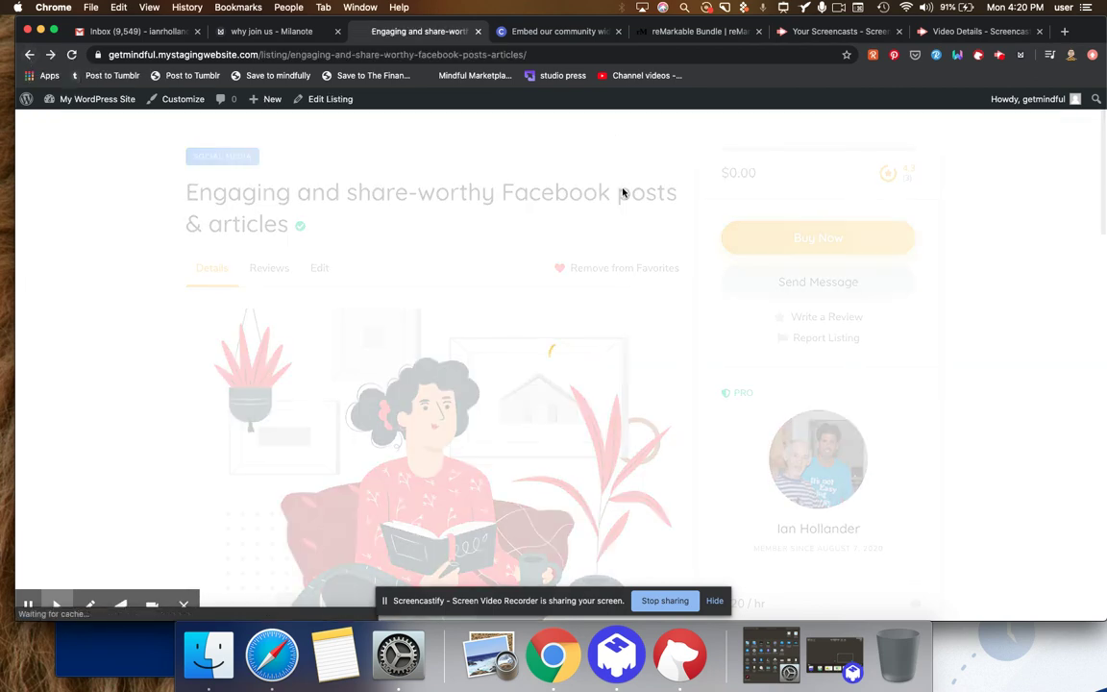
scroll(622, 190, "down", 5)
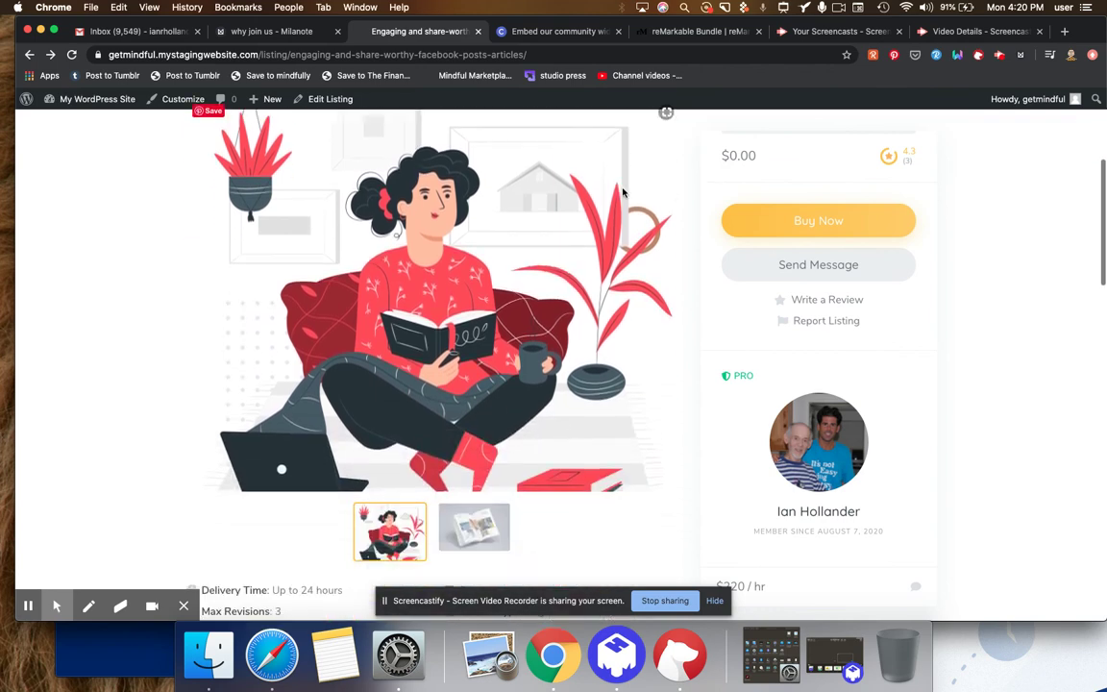
scroll(621, 194, "down", 3)
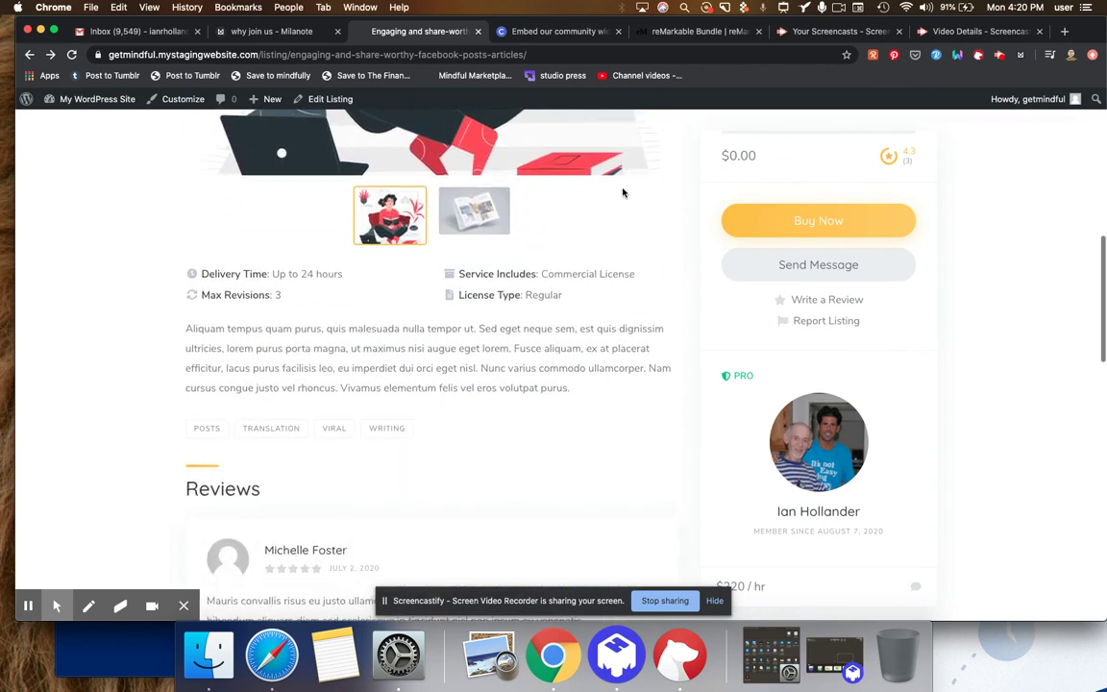
scroll(623, 192, "down", 2)
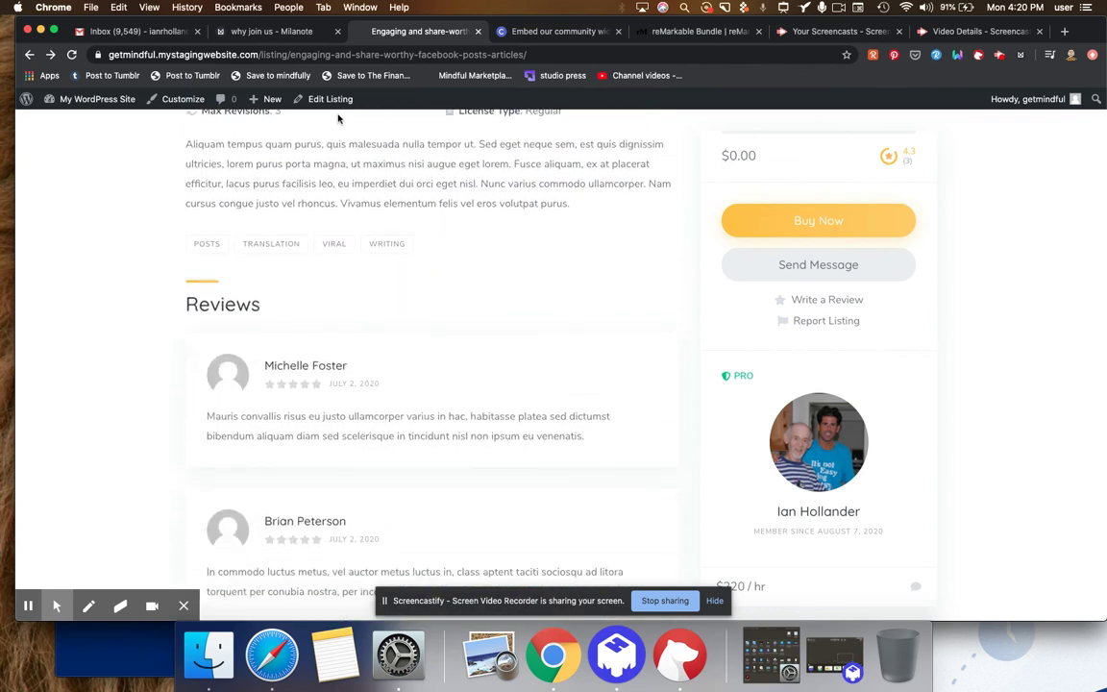
- Open the Facebook posts listing via Edit Listing and scroll to its Settings and Images boxes
left_click(331, 100)
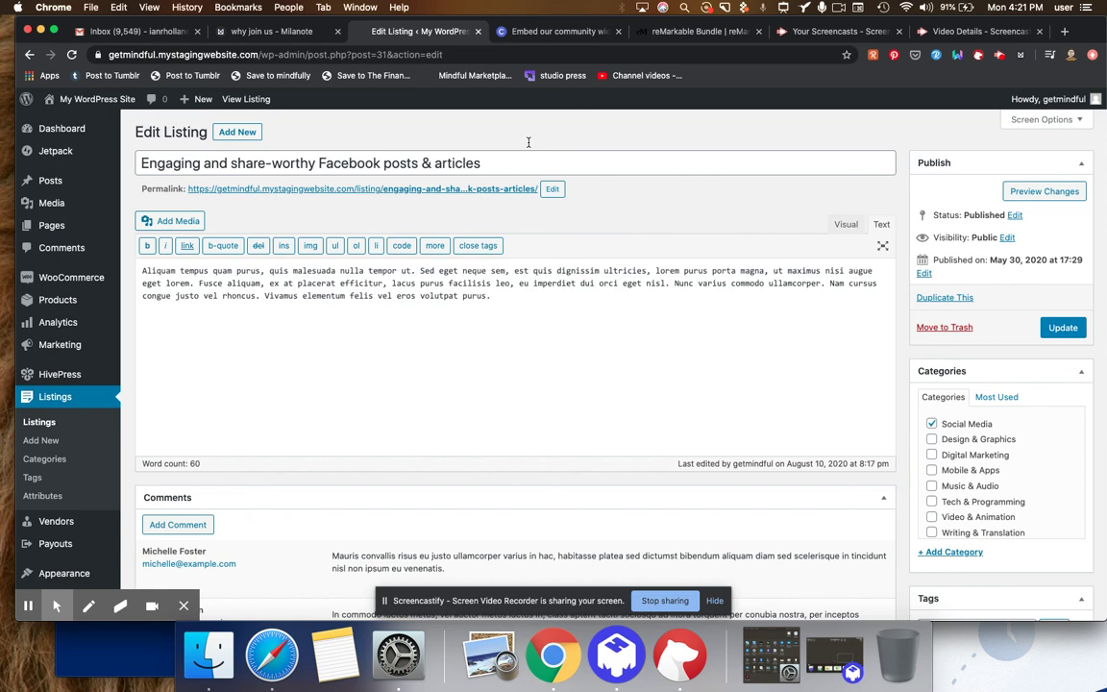
scroll(527, 143, "down", 10)
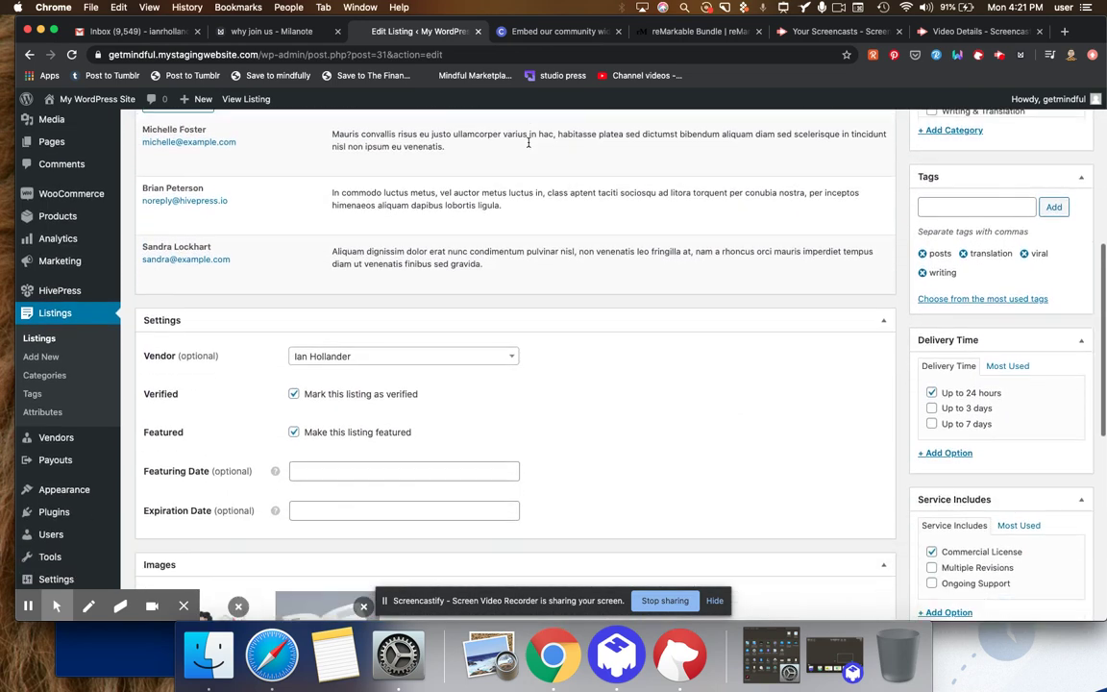
scroll(528, 142, "down", 5)
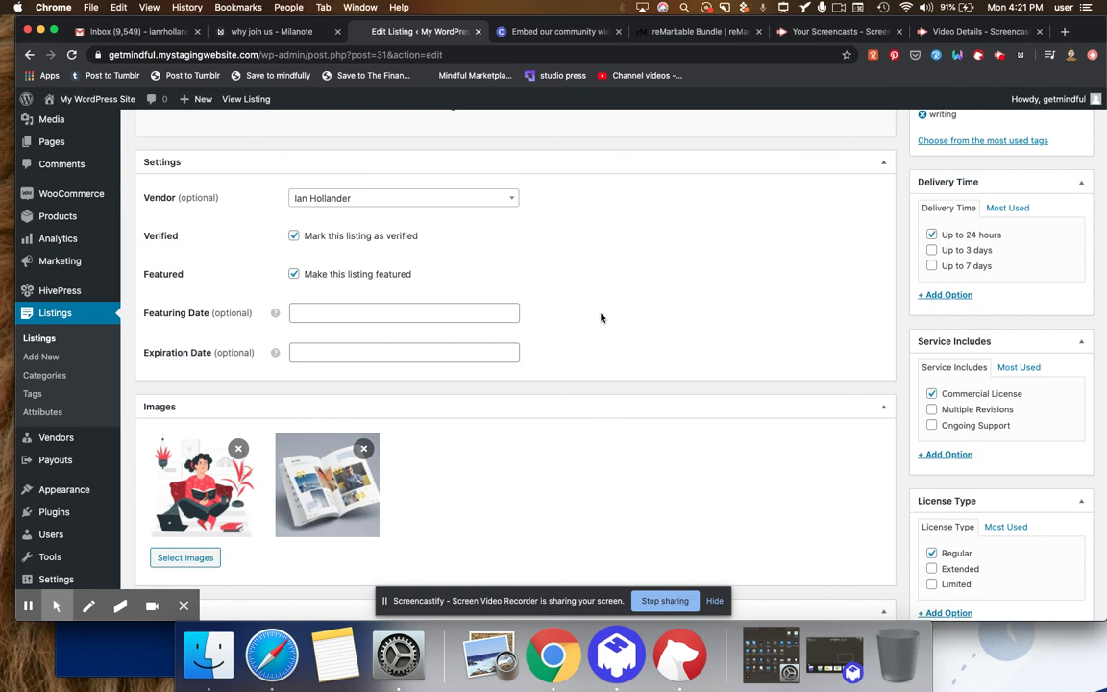
- Try prices of 190 and 19 in the Price attribute, then set it back to 0
scroll(601, 318, "down", 5)
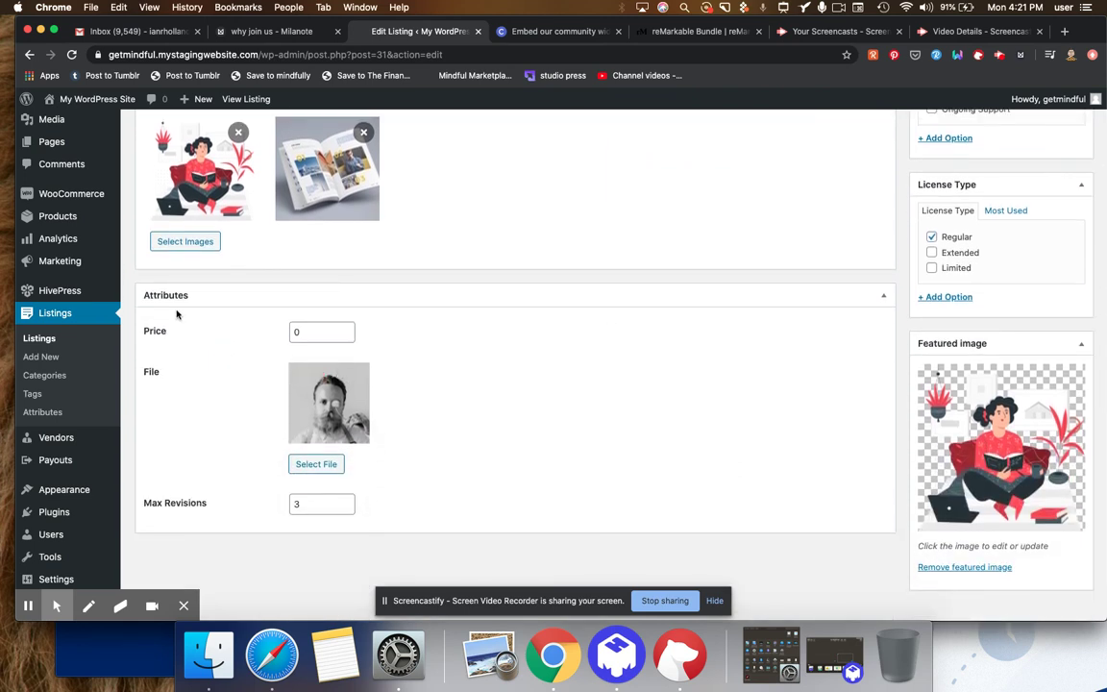
left_click(312, 332)
type("190")
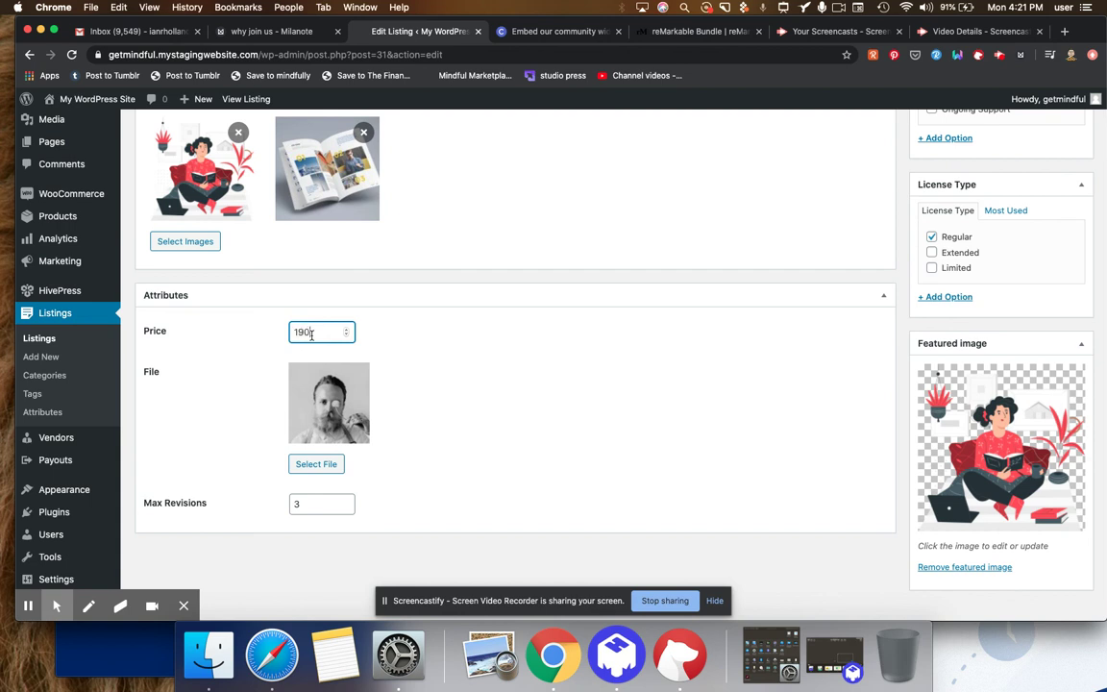
key("BackSpace")
left_click(501, 342)
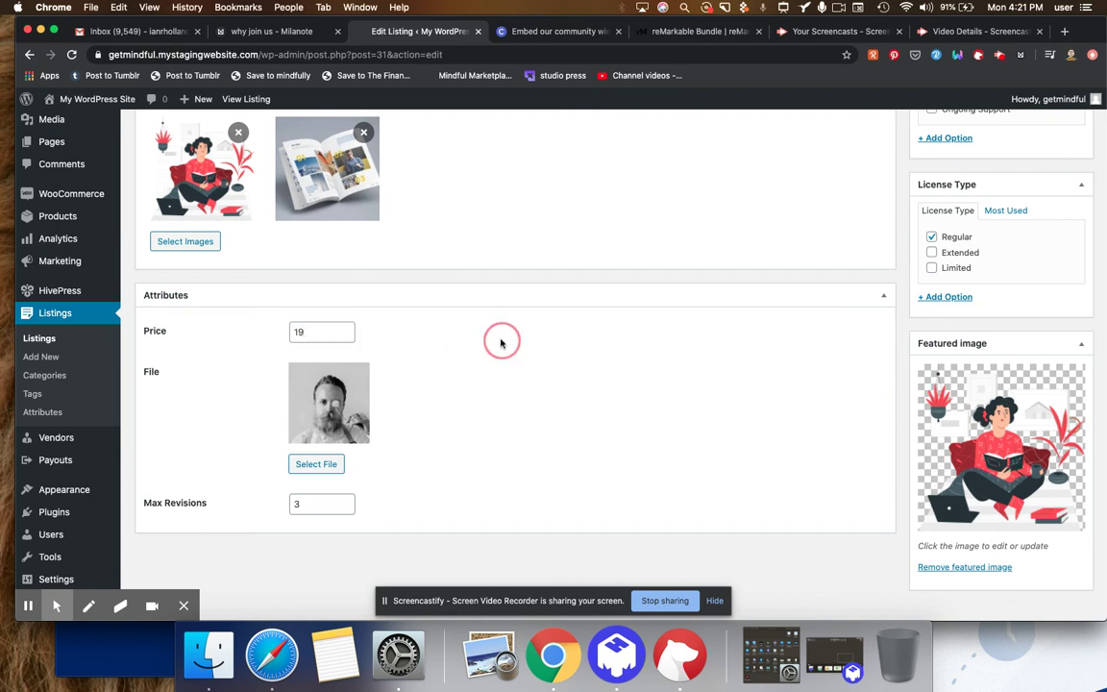
double_click(323, 341)
type("1")
key("BackSpace")
type("0")
left_click(460, 378)
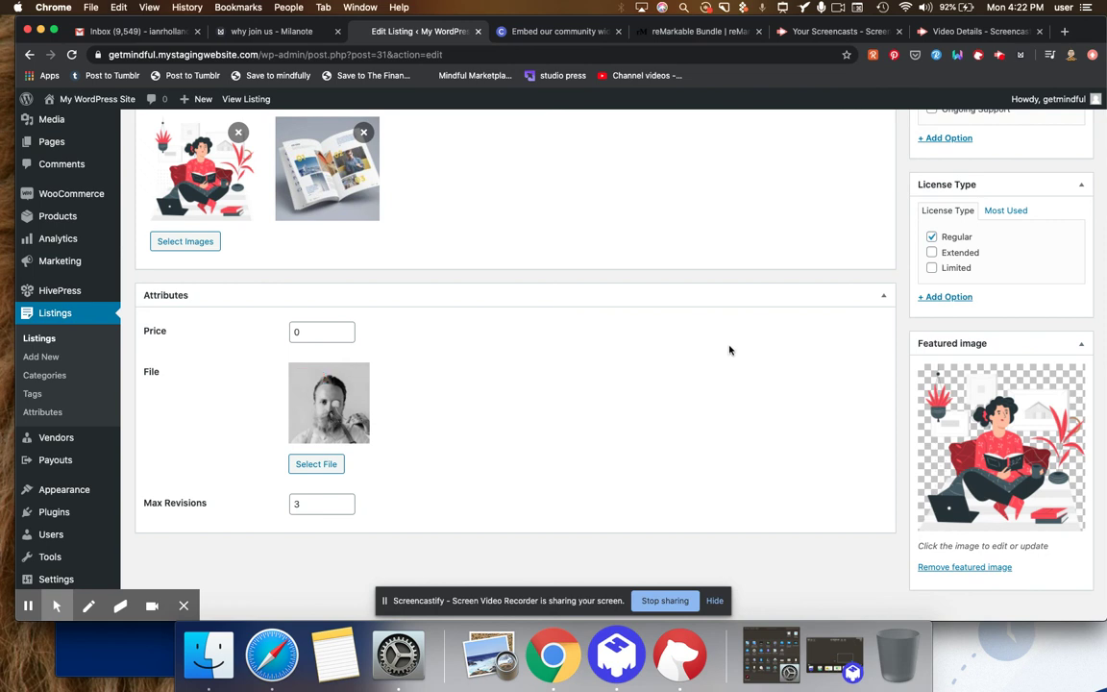
- Update the listing to save its changes
scroll(729, 350, "up", 5)
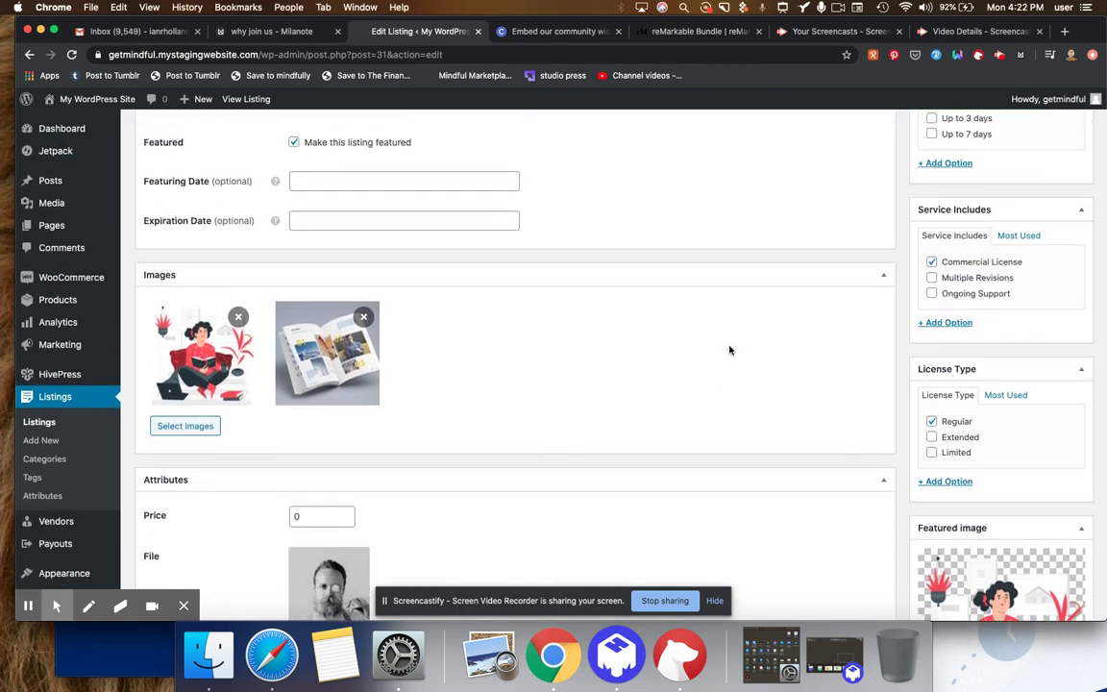
scroll(729, 350, "up", 10)
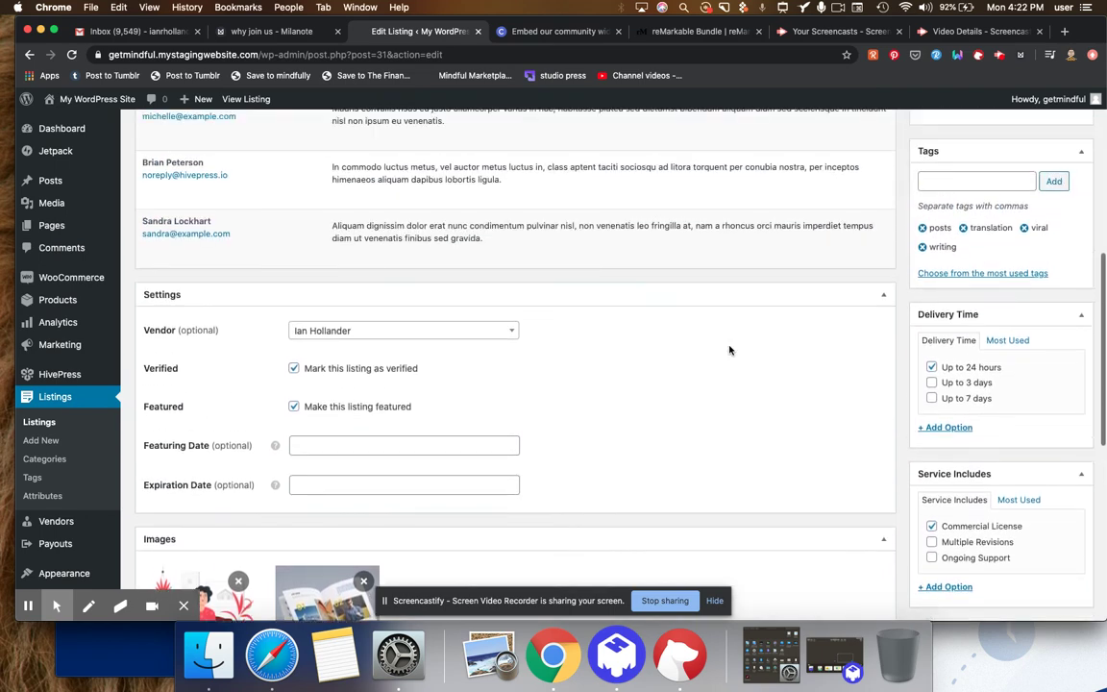
scroll(730, 350, "up", 6)
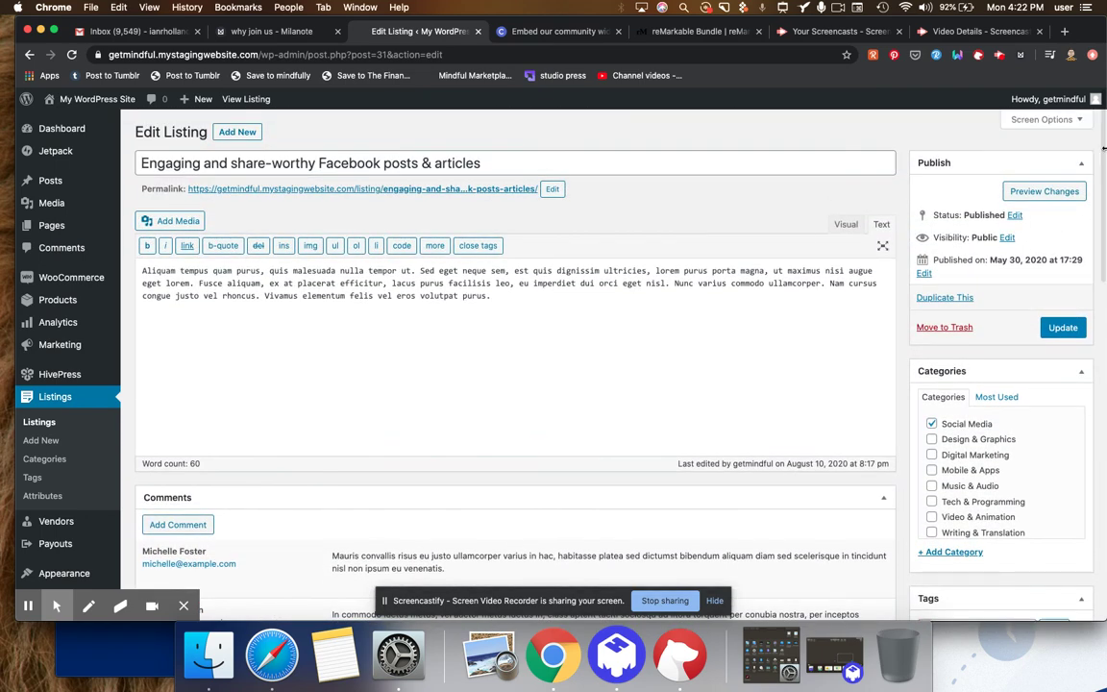
left_click(1057, 331)
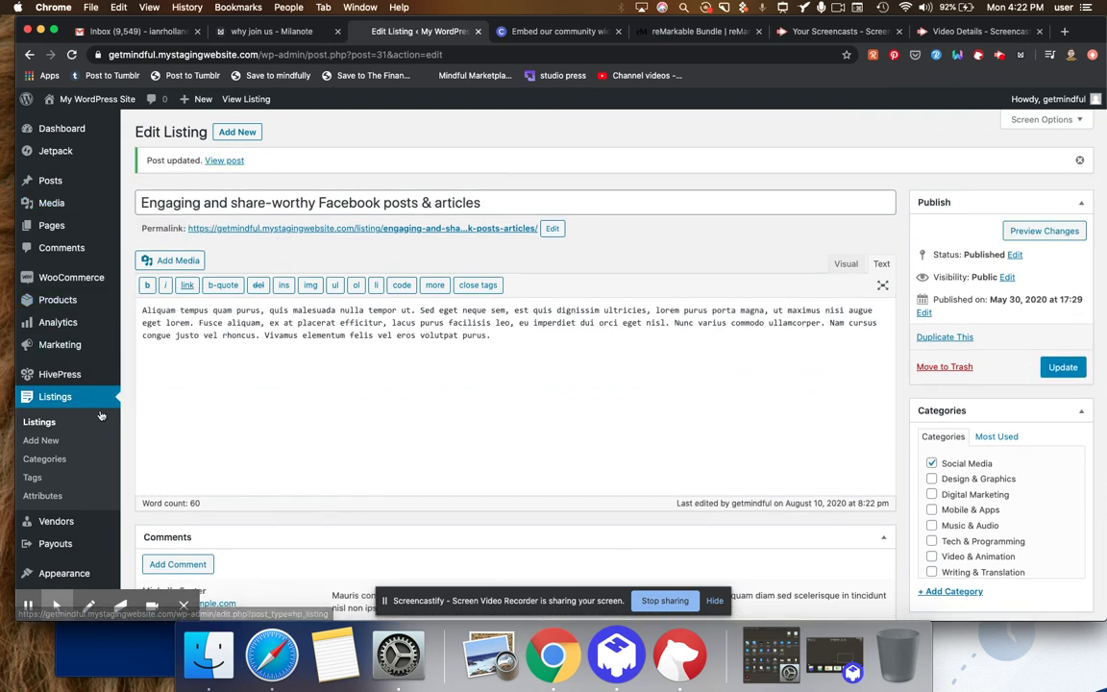
- Create a new listing titled 'A 19 Dollar Ebook on How to Do X without Doing Y (and certainly never doing Z!)'
left_click(41, 440)
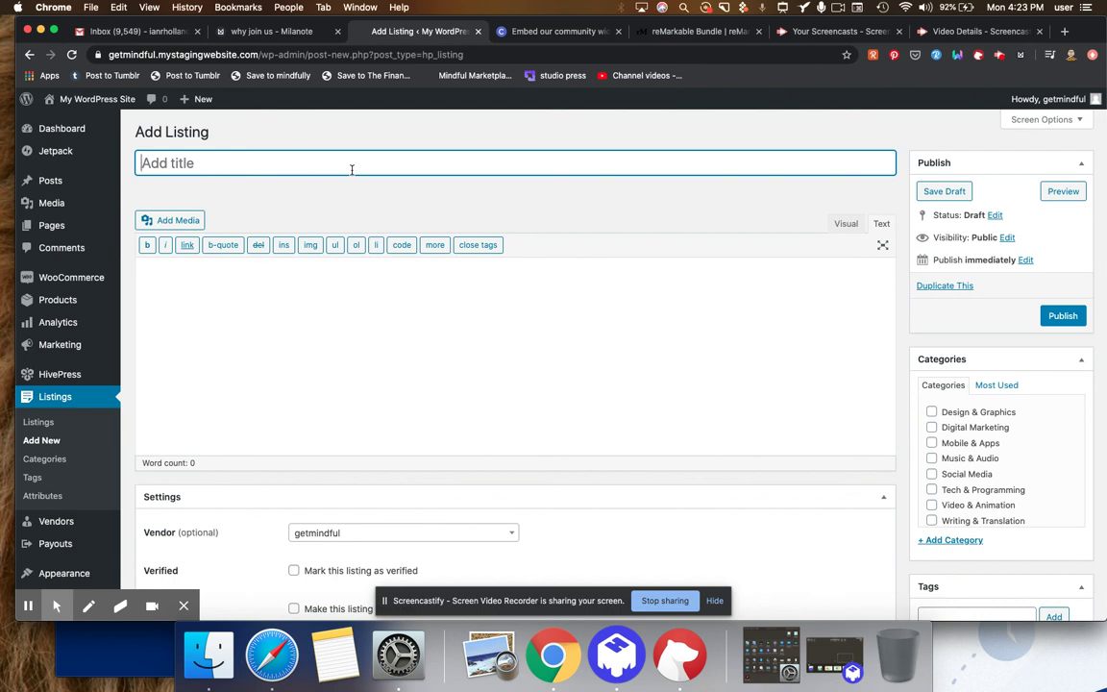
type("A 19 Dollar Ebook on How to Do X without Doing Y  (and certainly never doing Z!)")
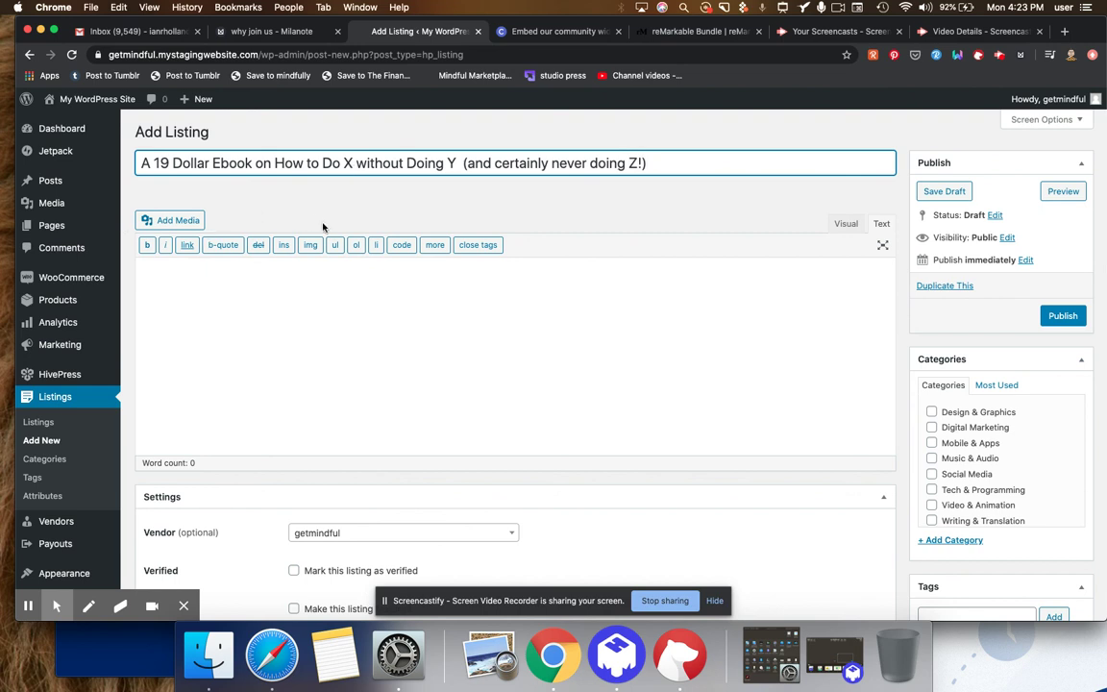
- Write a placeholder description starting 'this is a description of the ebook! You'd want to fill this out much better'
left_click(902, 349)
scroll(865, 337, "down", 1)
left_click(450, 264)
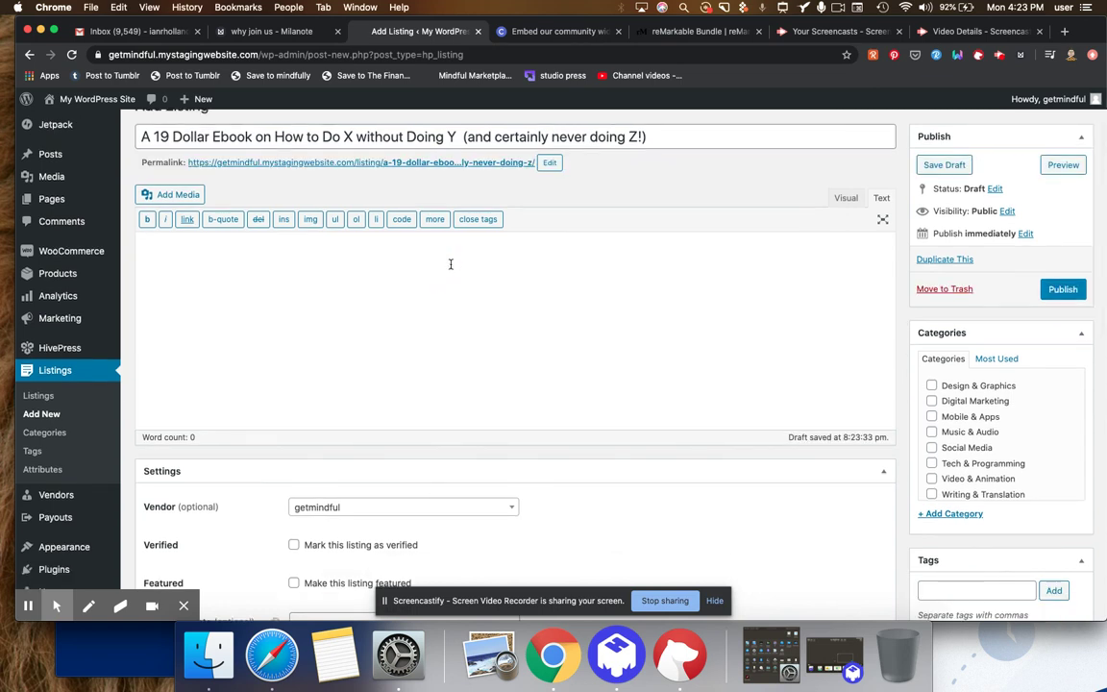
type("this is a description of the ebook")
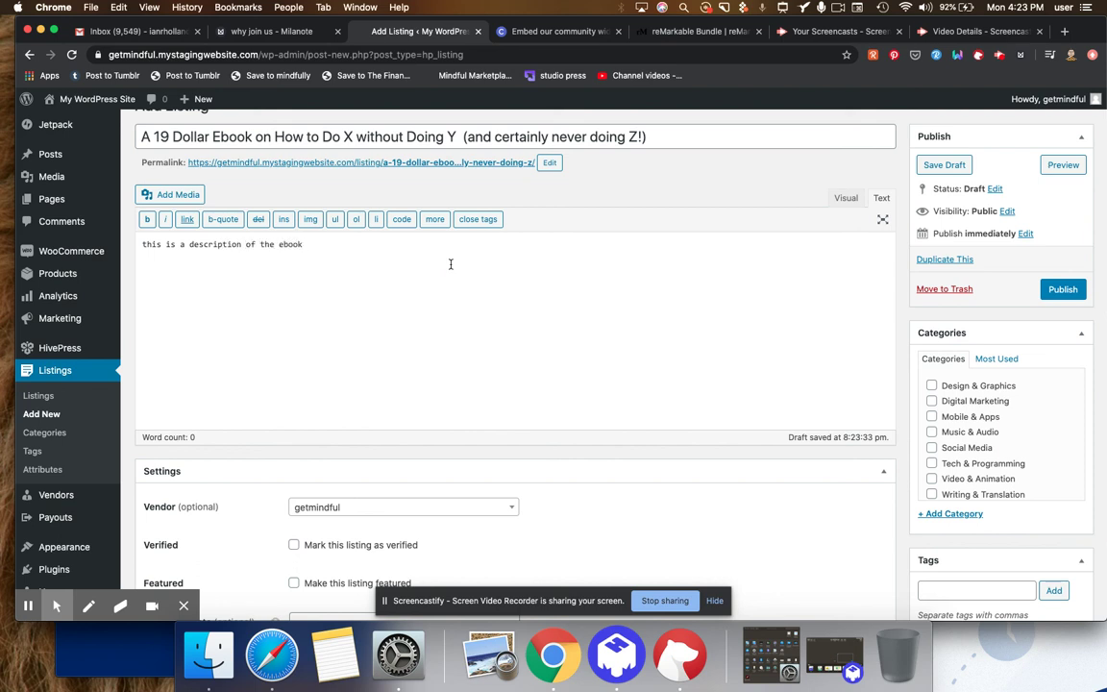
type("!  You'd want to fill this out much better than i'm doing ")
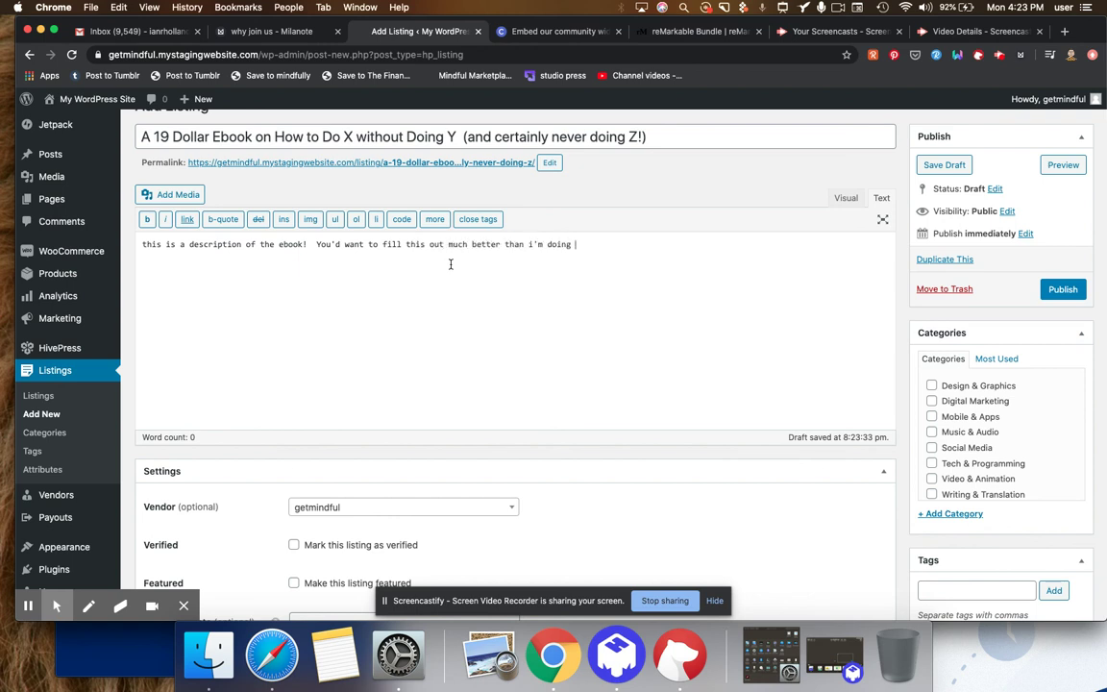
type("here.")
- Search for the vendor by name and assign them to the listing
left_click(726, 457)
scroll(729, 459, "down", 5)
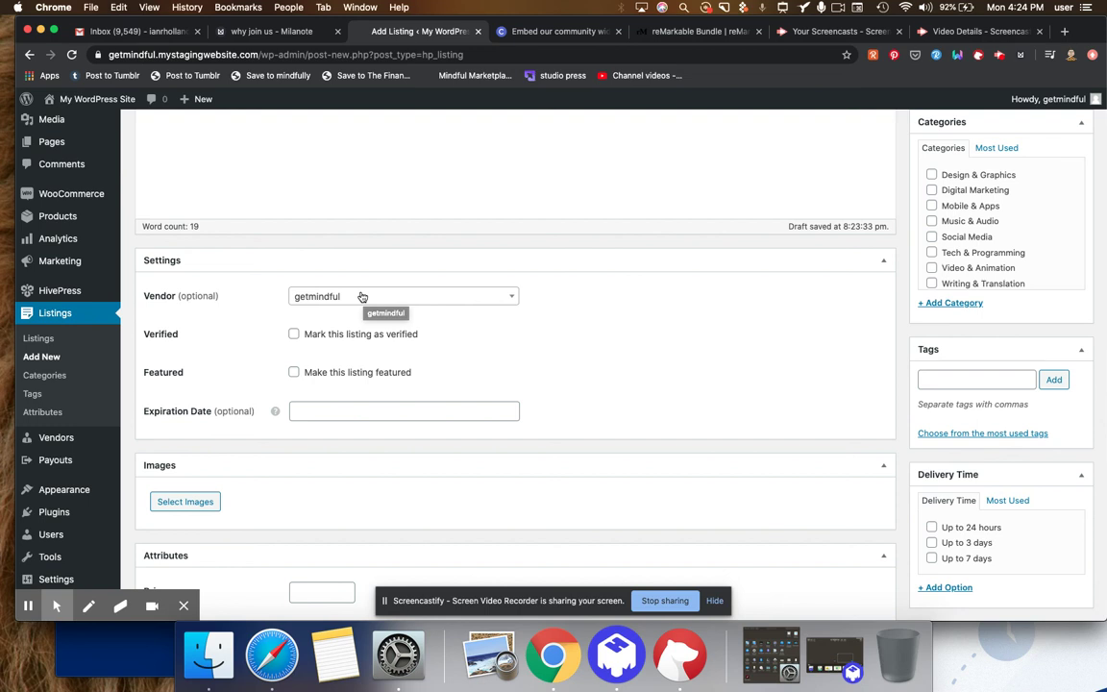
left_click(342, 297)
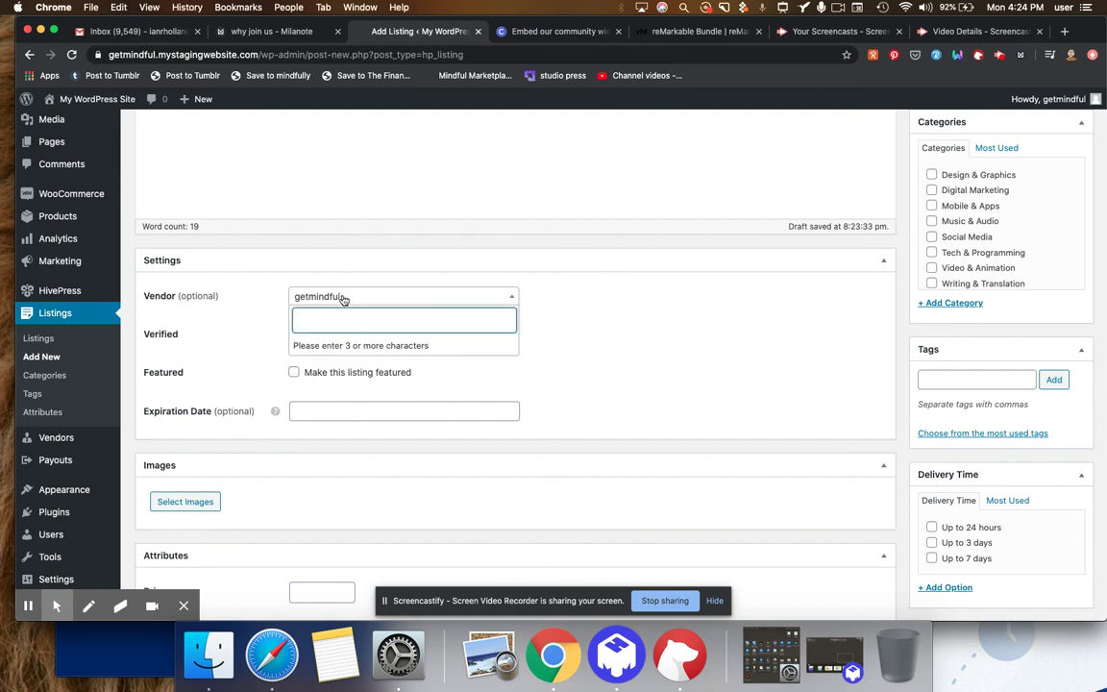
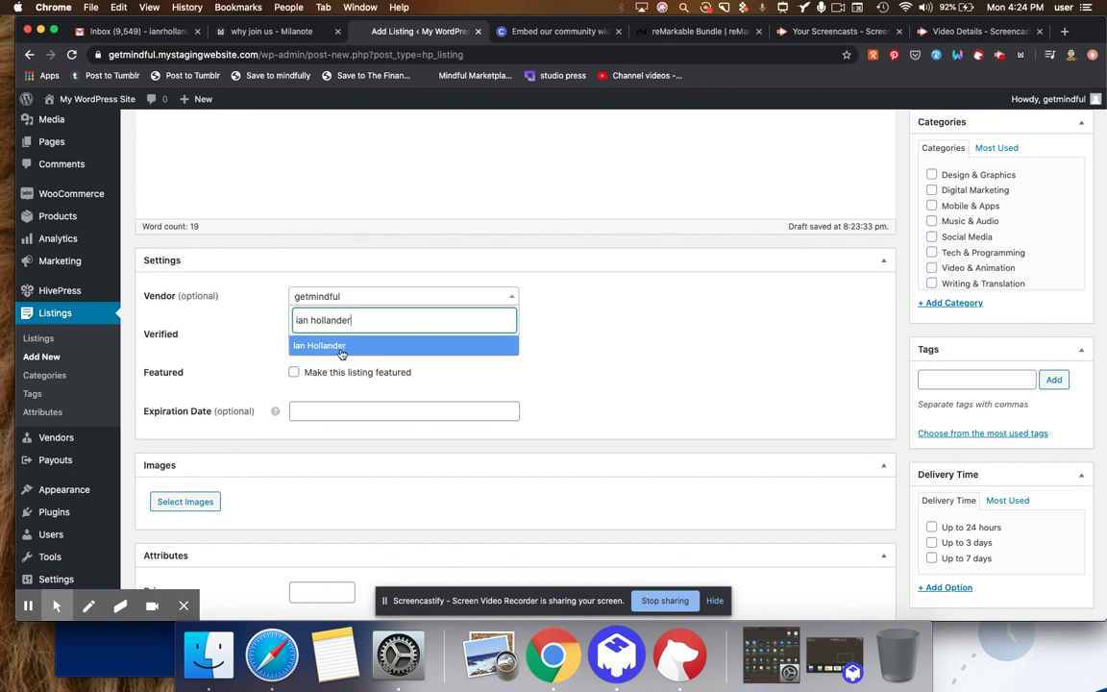
left_click(341, 348)
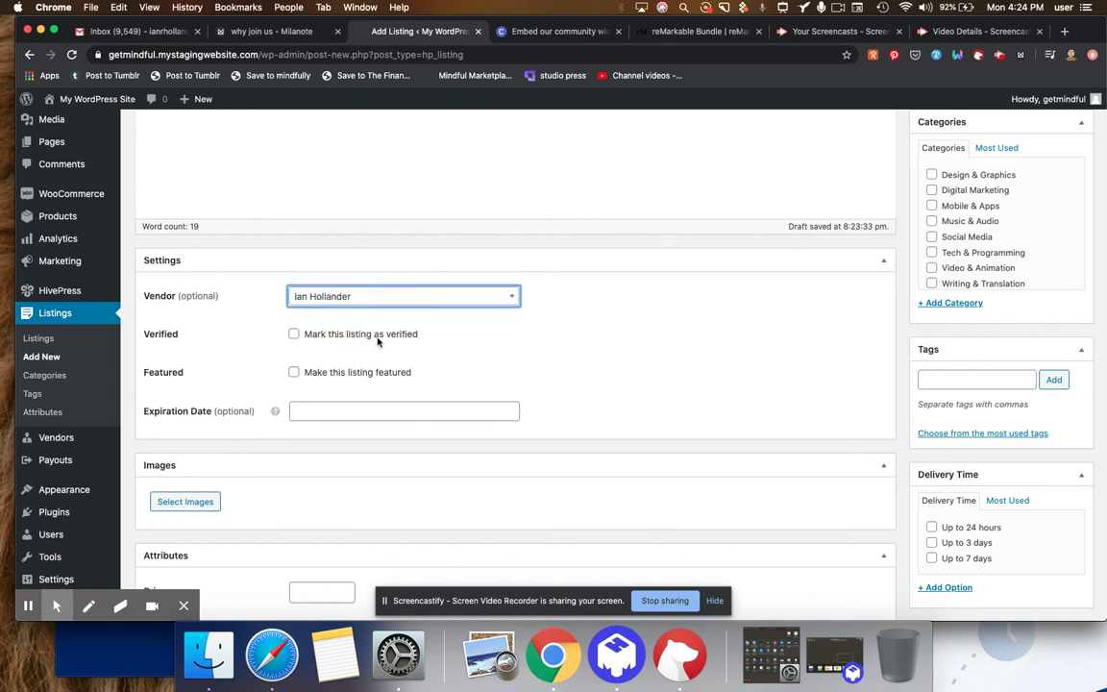
- Mark the listing as both Verified and Featured
left_click(296, 334)
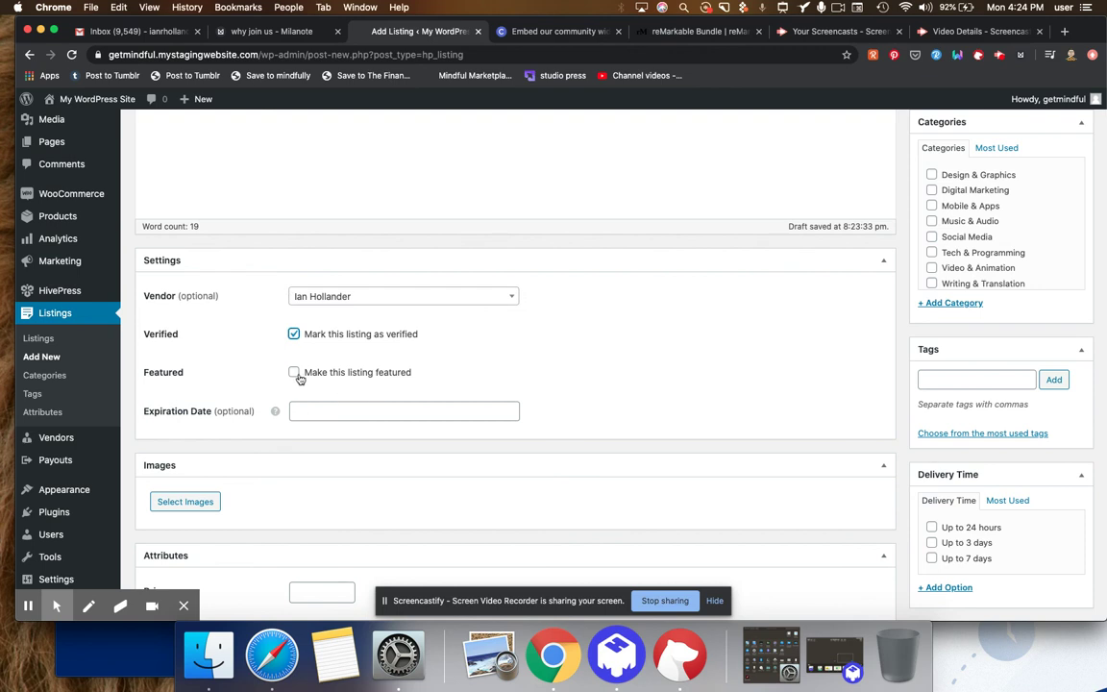
left_click(294, 372)
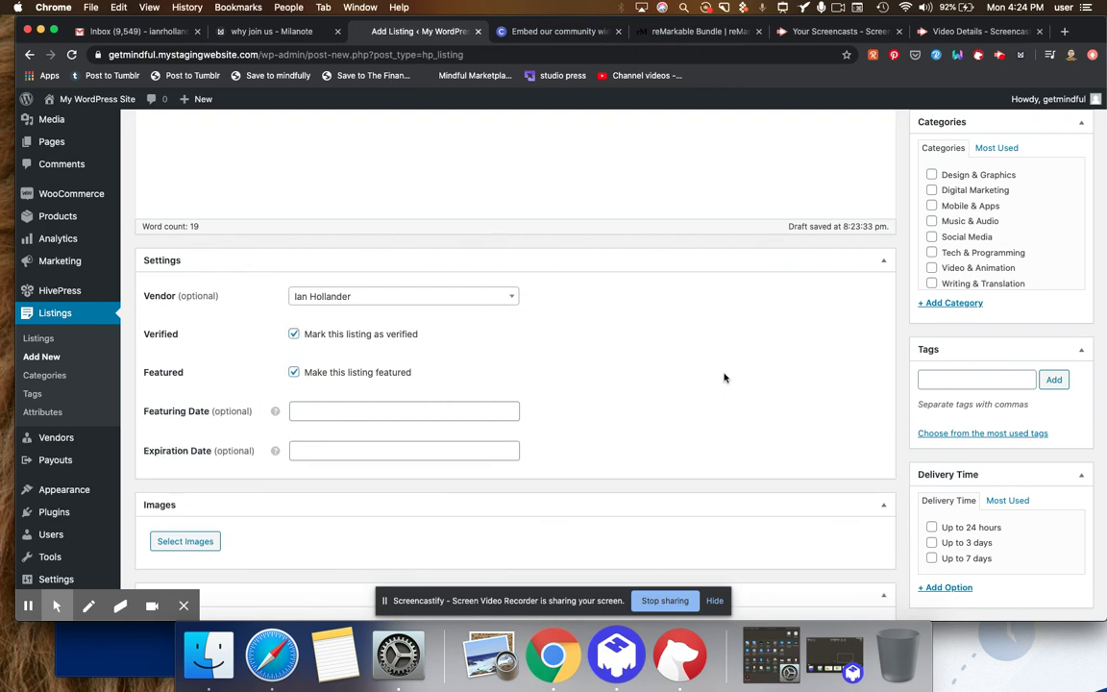
scroll(725, 378, "down", 5)
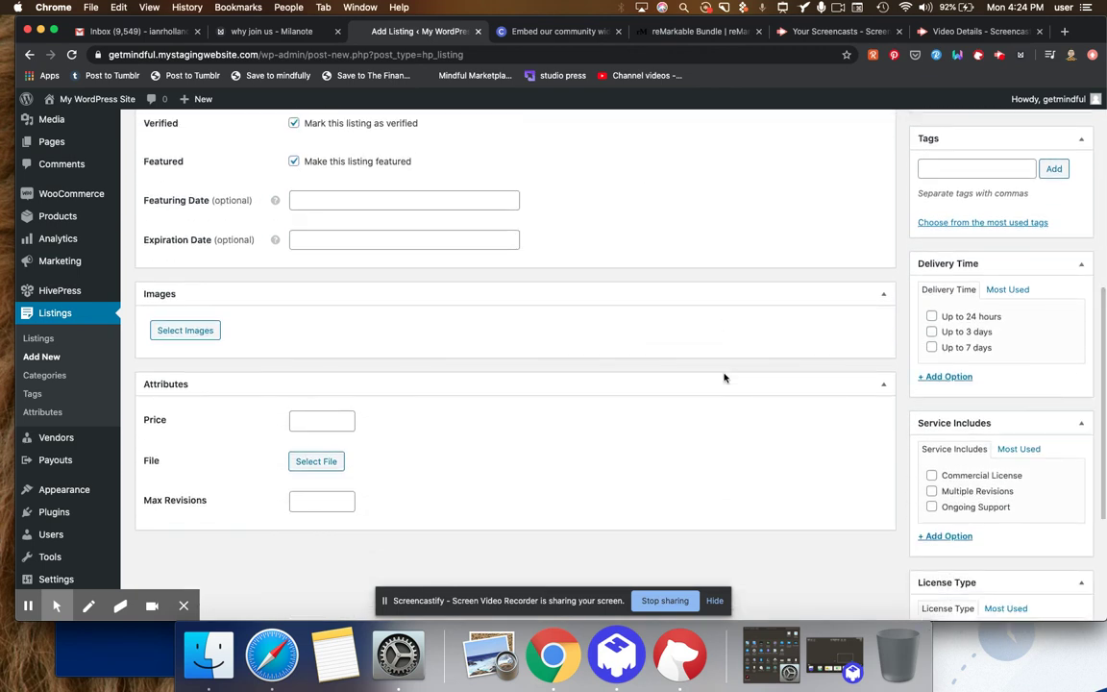
scroll(725, 378, "up", 2)
mouse_move(276, 279)
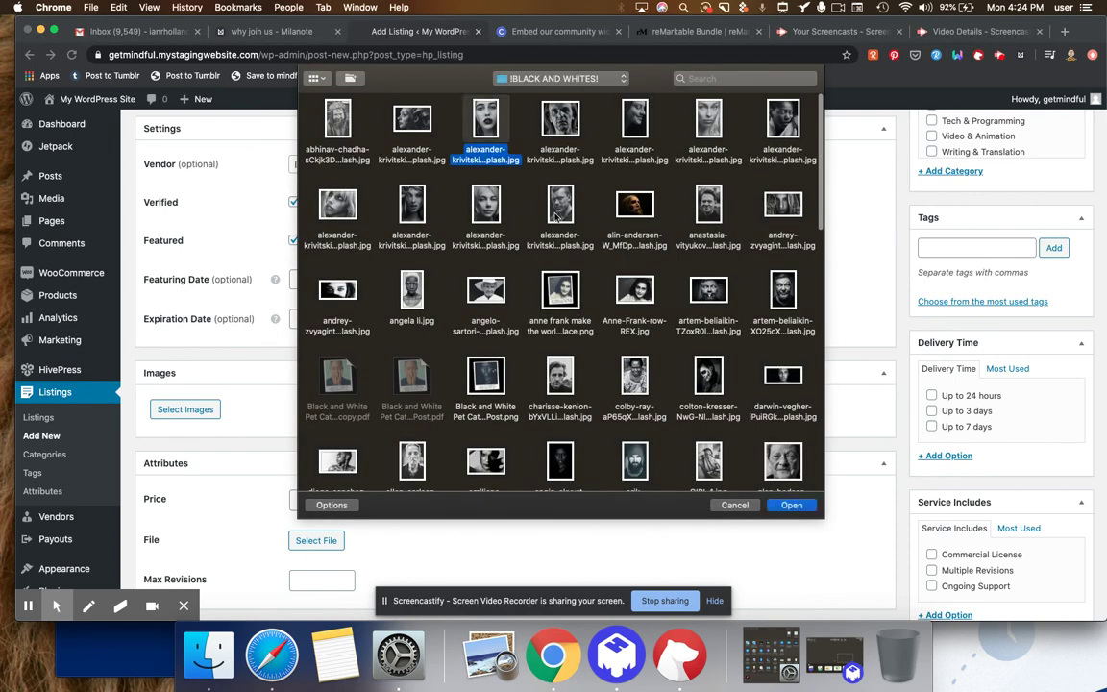
- Upload a black-and-white portrait photo to the listing's Images
left_click(788, 504)
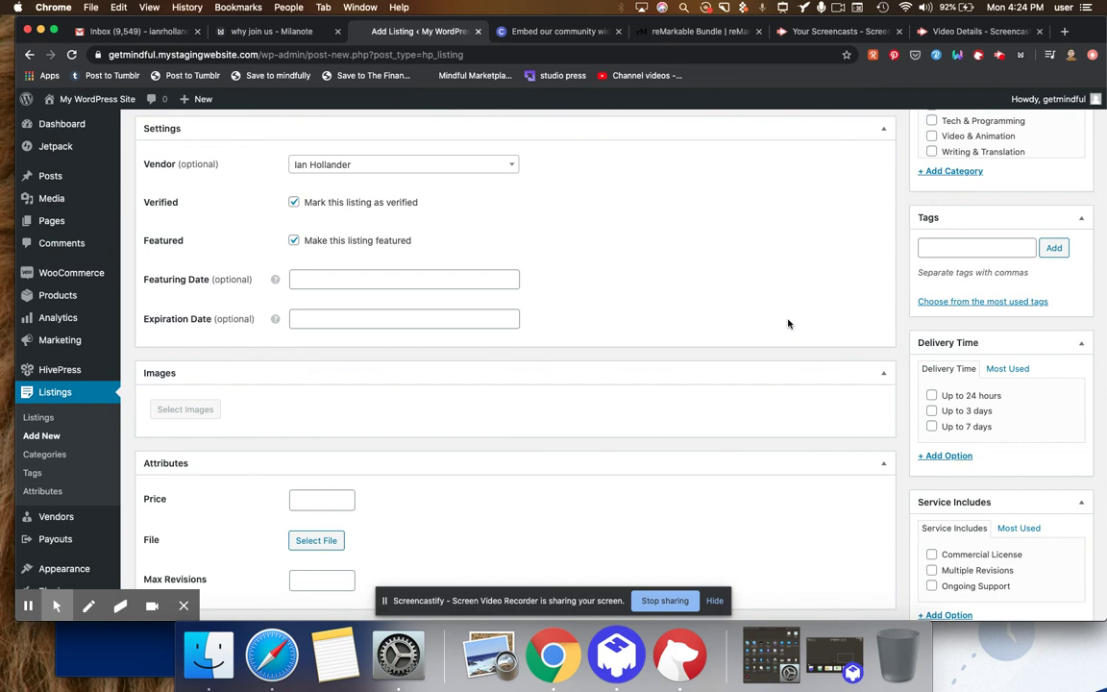
scroll(788, 323, "down", 6)
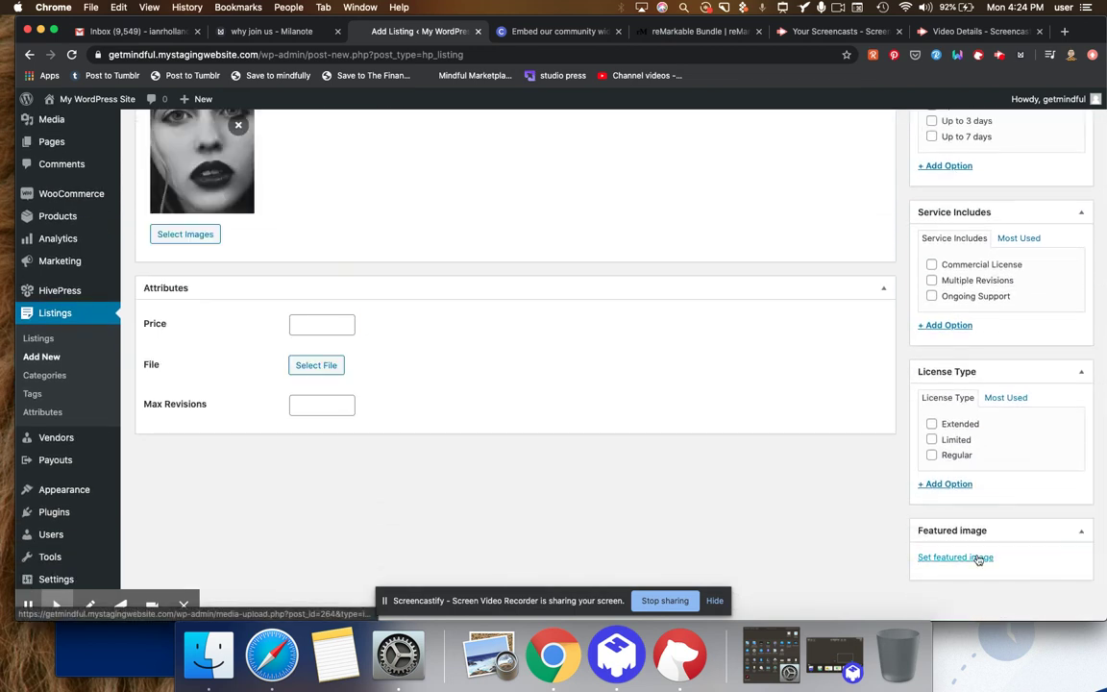
- Set the sketched dog drawing from the Media Library as the listing's featured image
left_click(978, 560)
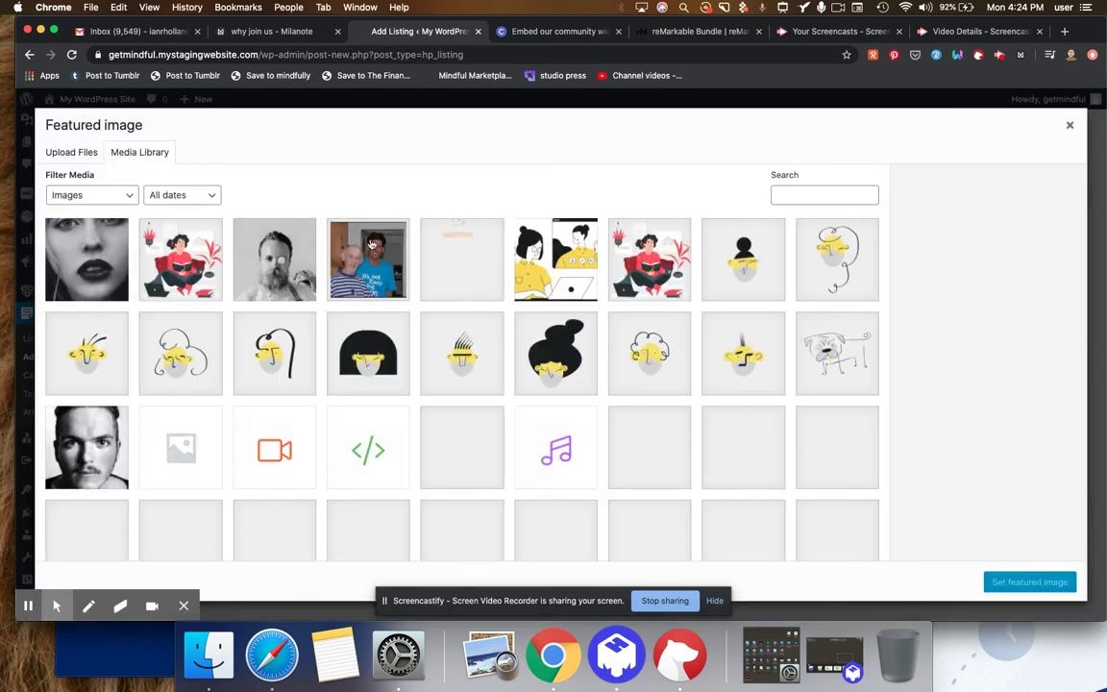
left_click(325, 252)
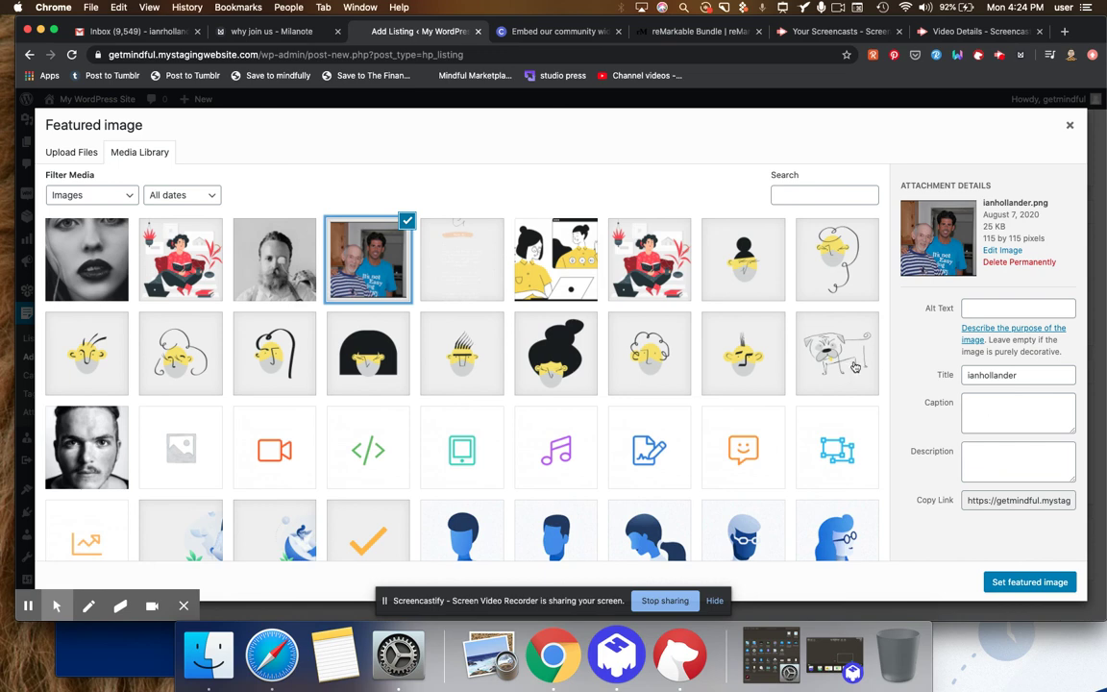
left_click(802, 336)
left_click(1069, 583)
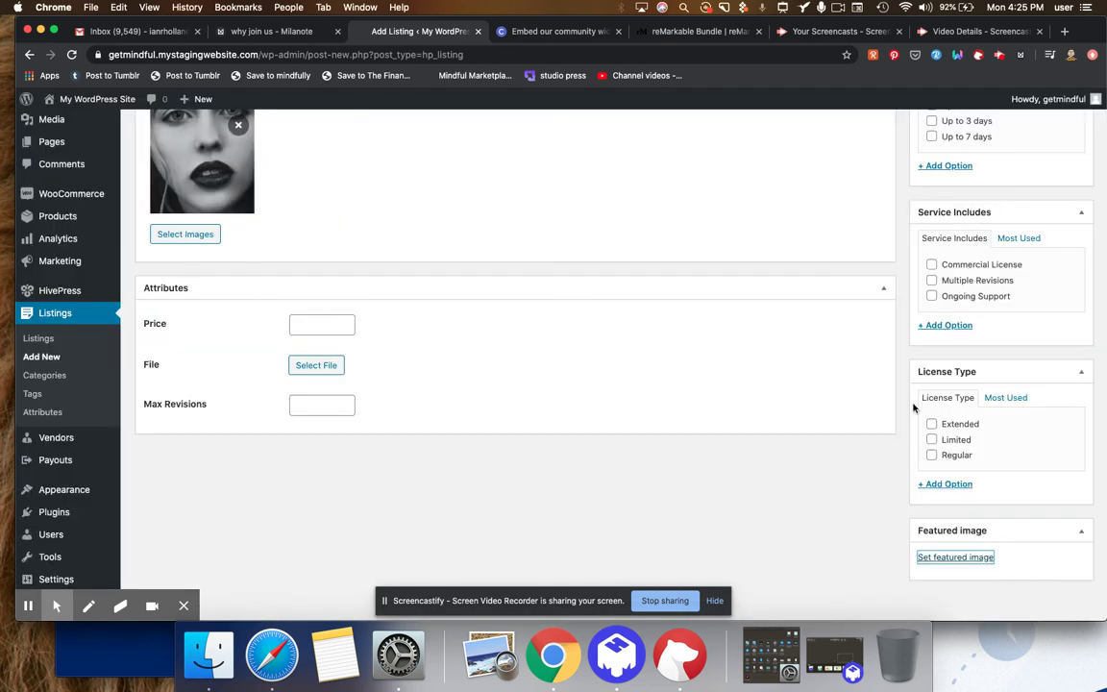
scroll(904, 370, "down", 3)
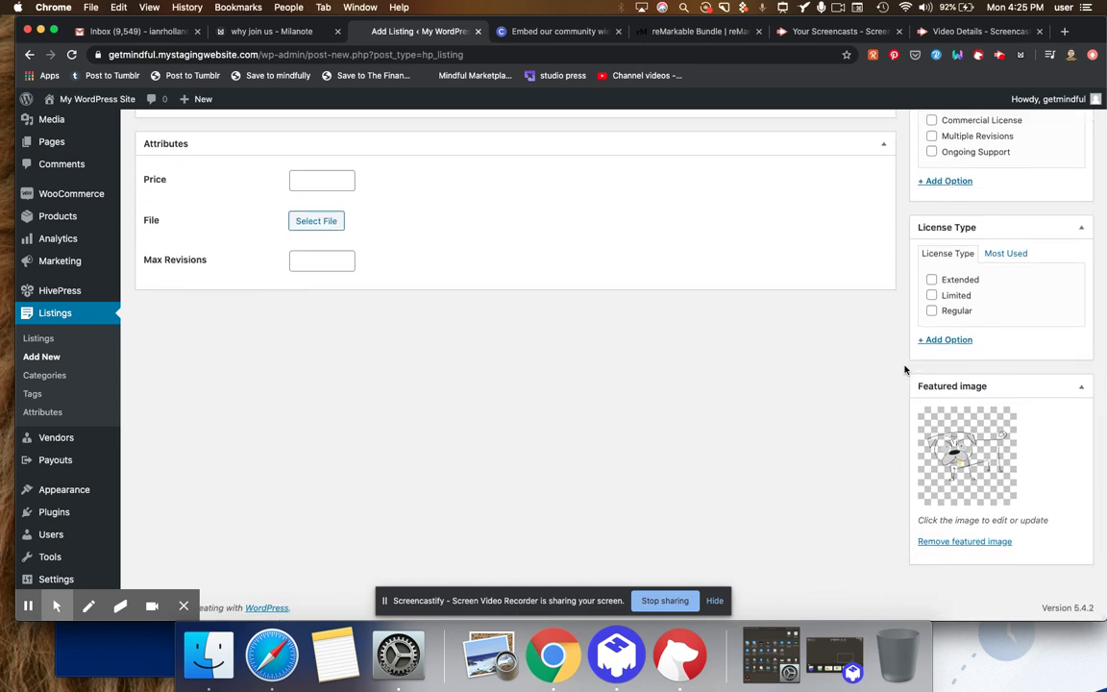
- Set the listing price to 9
scroll(904, 370, "up", 4)
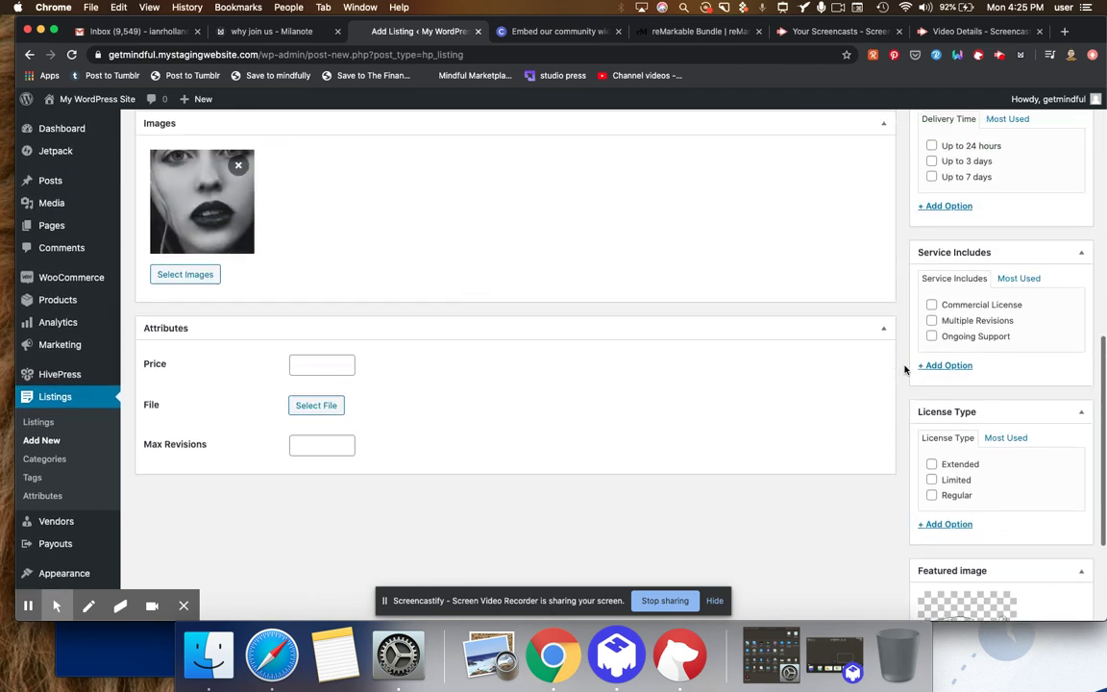
left_click(310, 360)
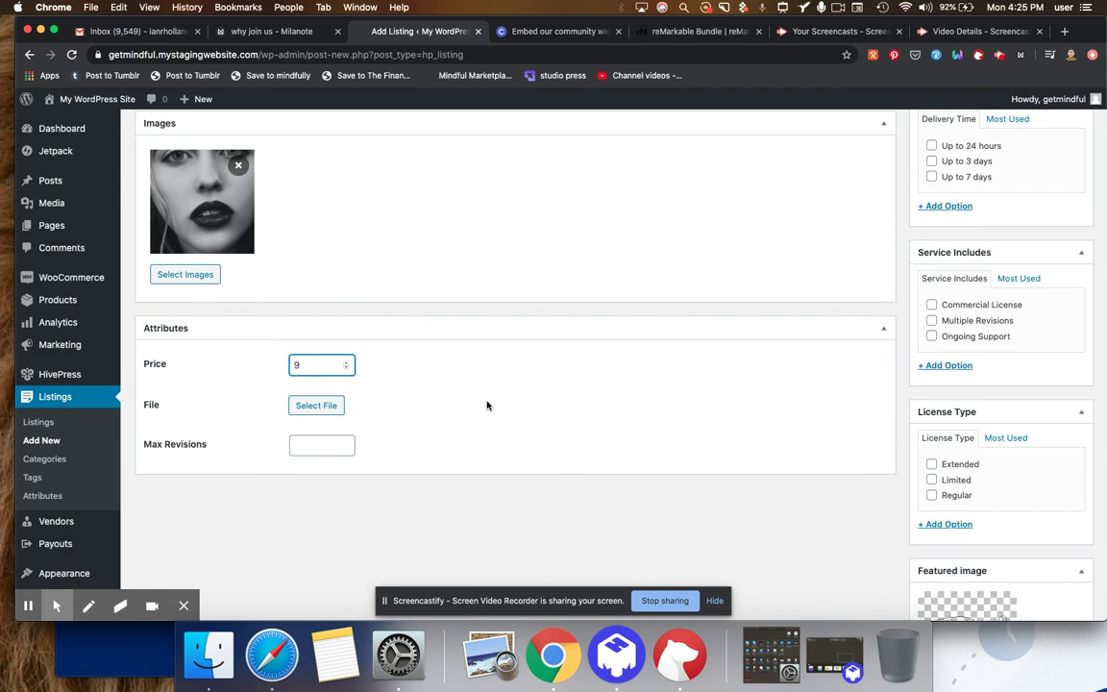
left_click(247, 291)
- Add a second black-and-white portrait photo to the listing's Images
scroll(362, 278, "up", 3)
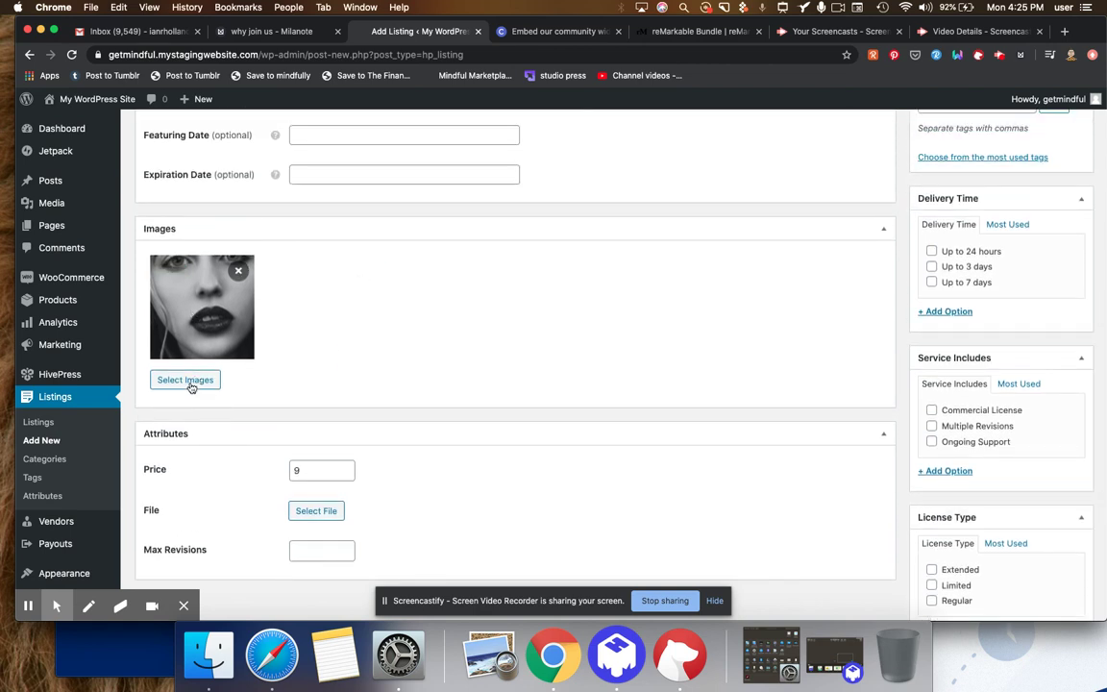
left_click(189, 380)
left_click(414, 202)
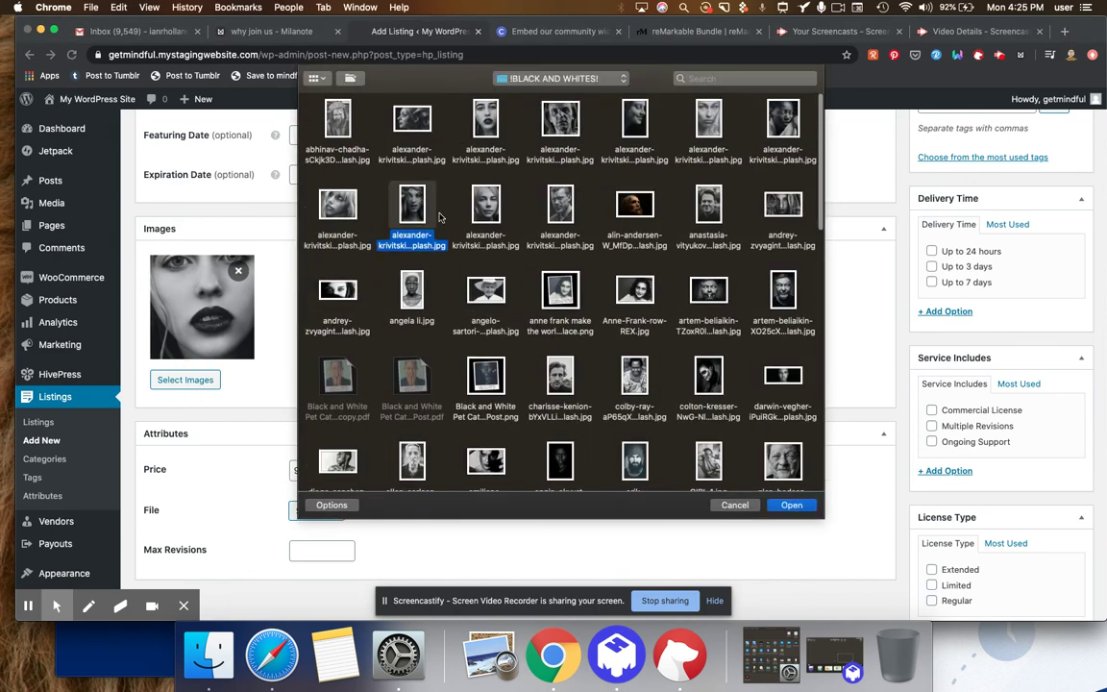
left_click(790, 504)
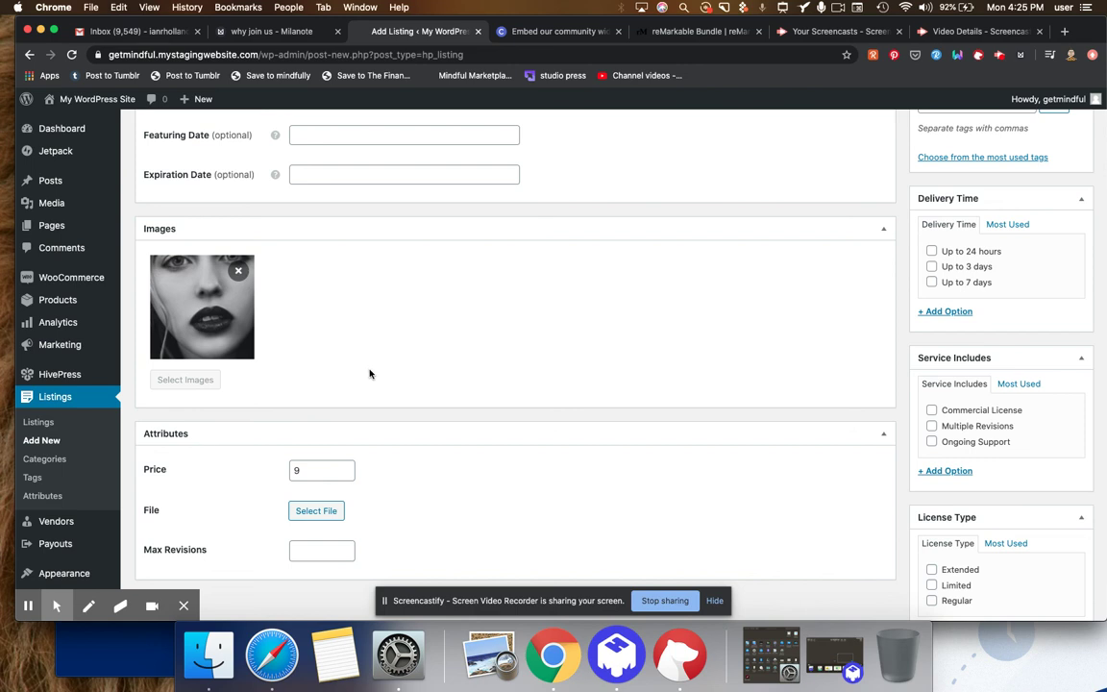
scroll(370, 374, "down", 8)
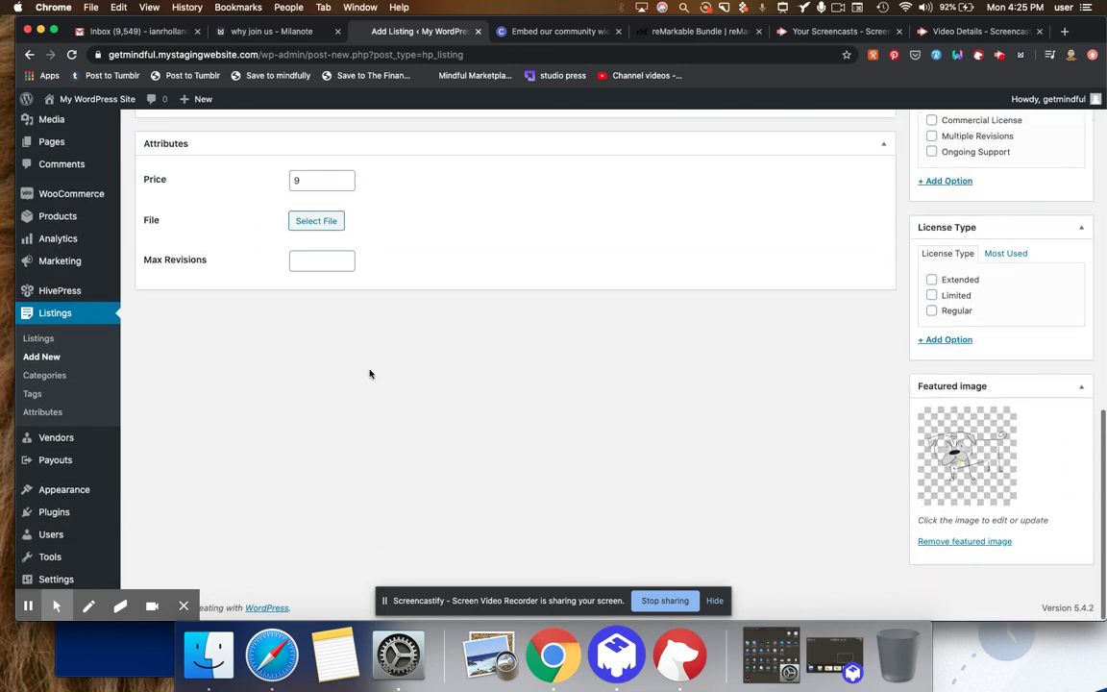
- Attach a black-and-white photo as the listing's downloadable file under Attributes
left_click(316, 222)
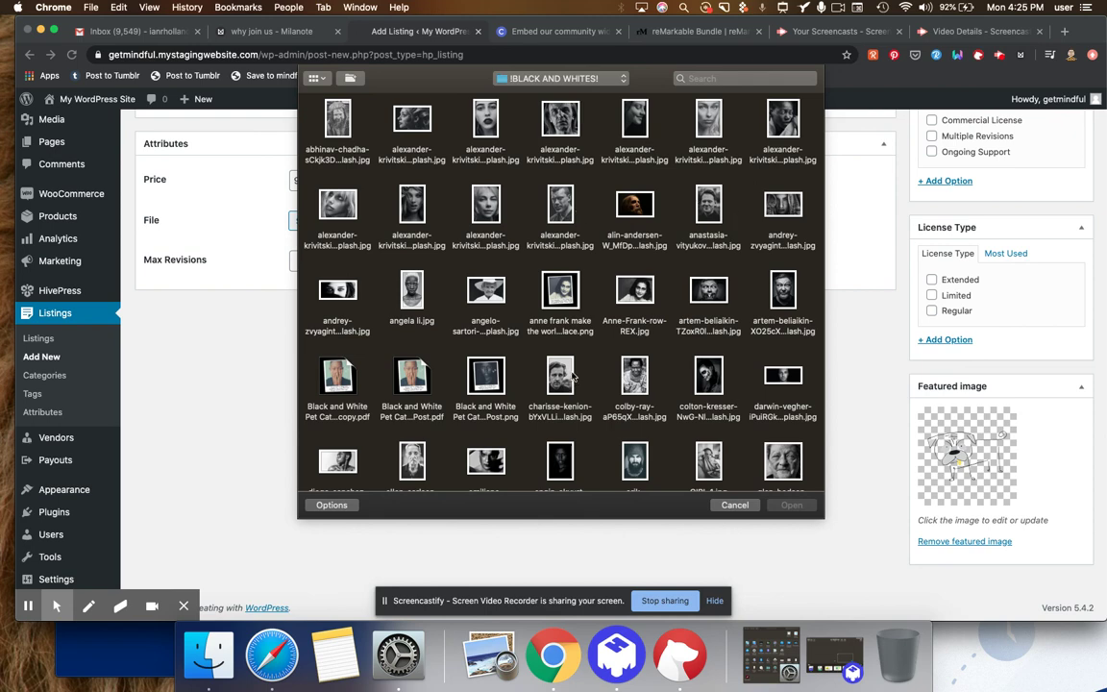
left_click(415, 470)
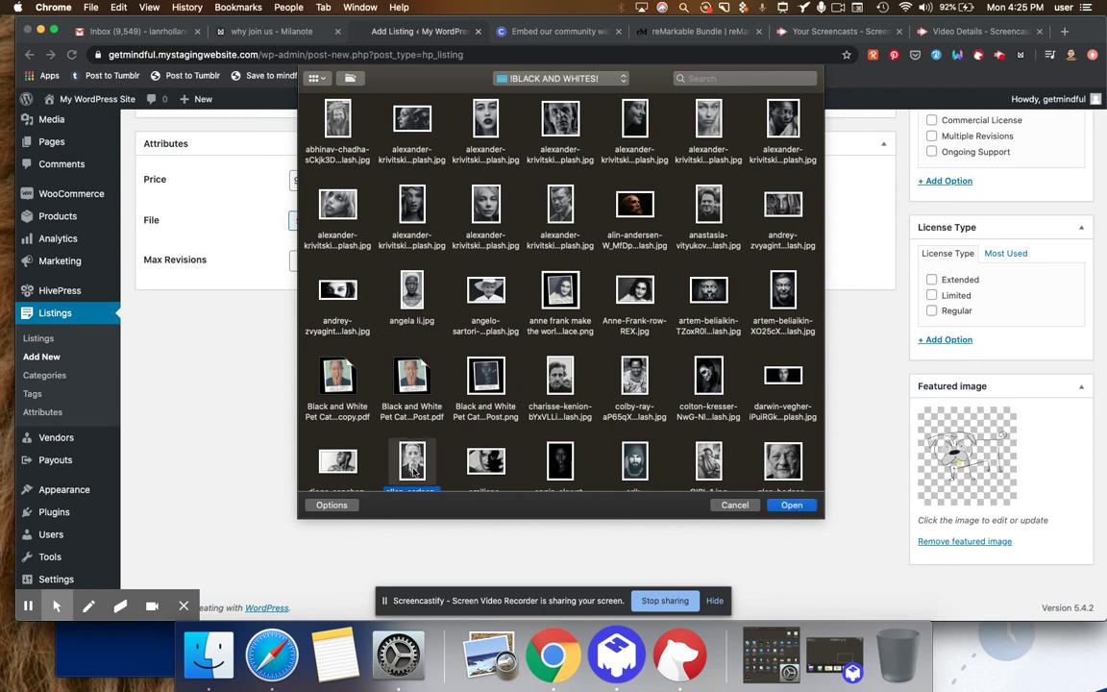
left_click(791, 504)
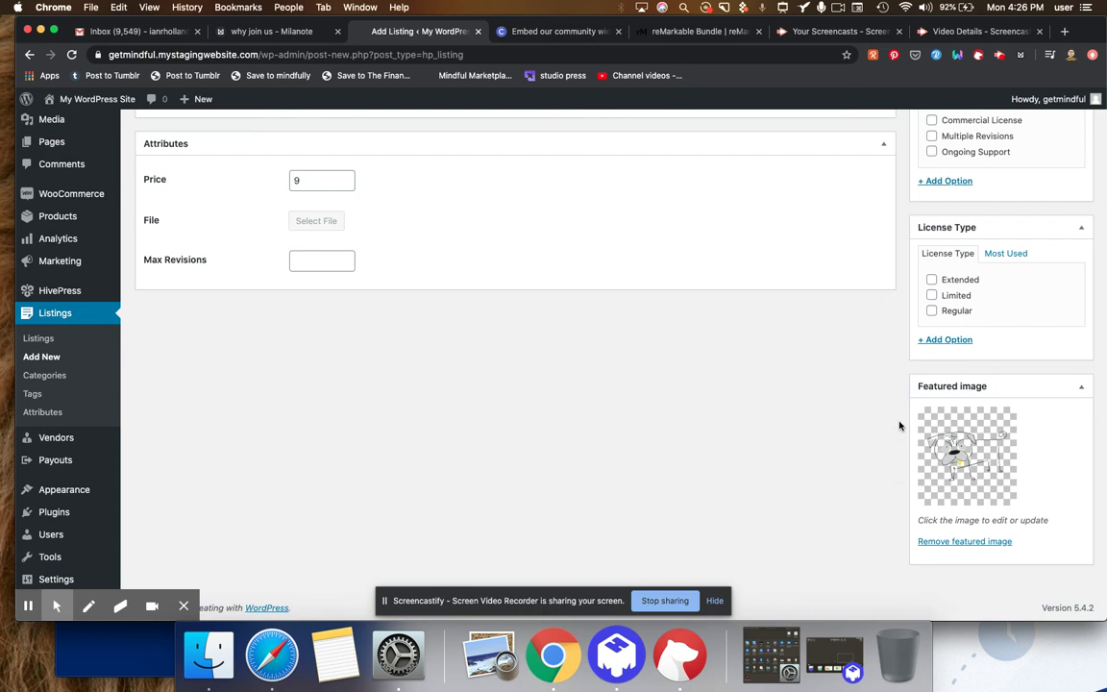
scroll(900, 426, "up", 5)
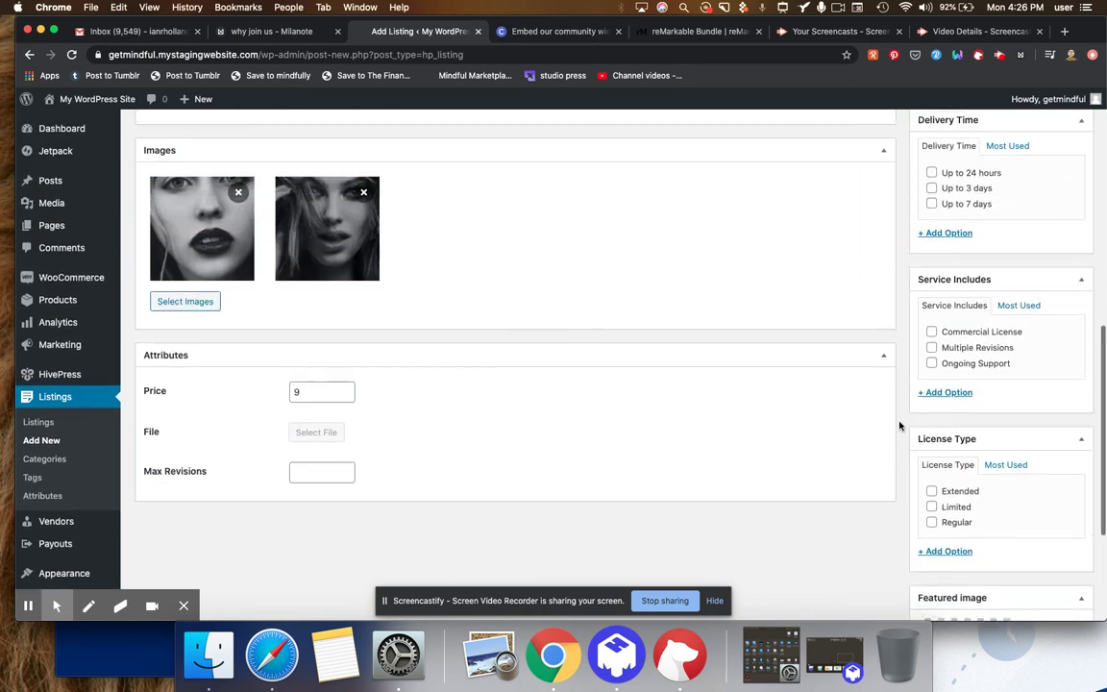
- Tag the ebook listing with 'ebook' and 'pdf'
scroll(899, 426, "up", 7)
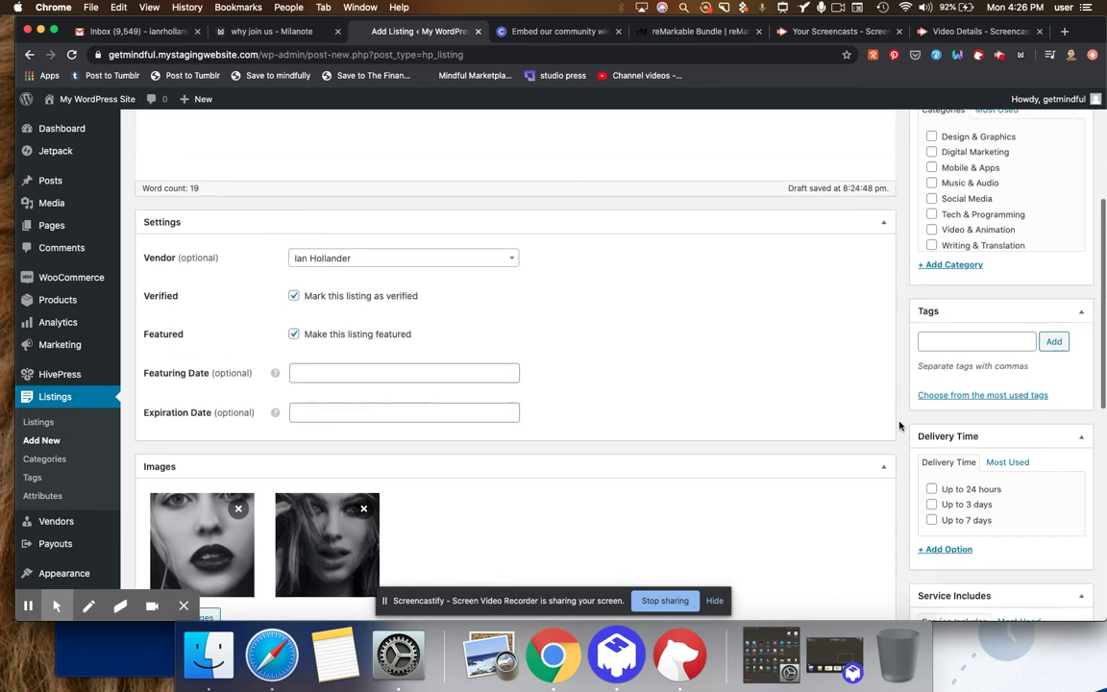
scroll(899, 426, "up", 6)
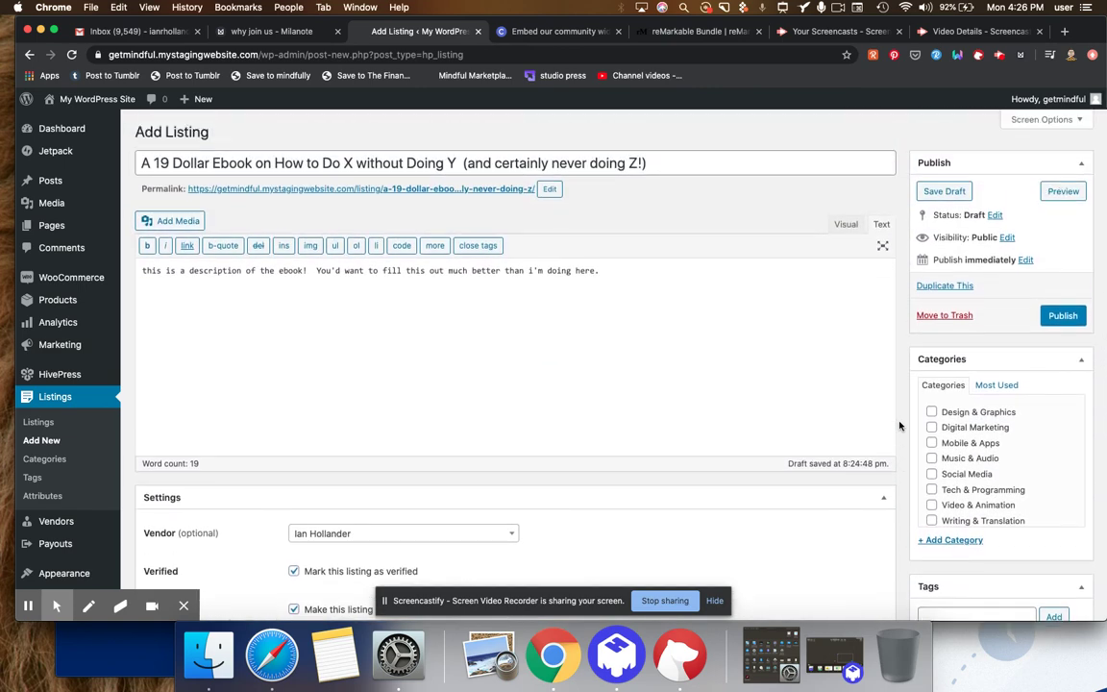
scroll(900, 426, "down", 5)
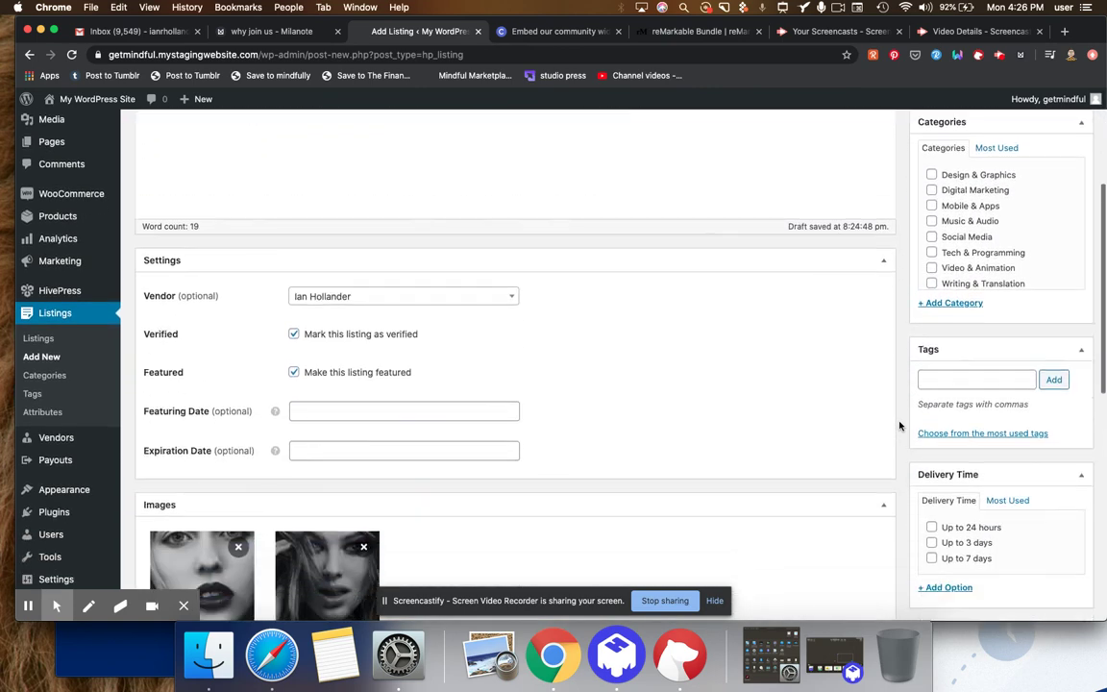
left_click(941, 383)
type("ebook, pdf")
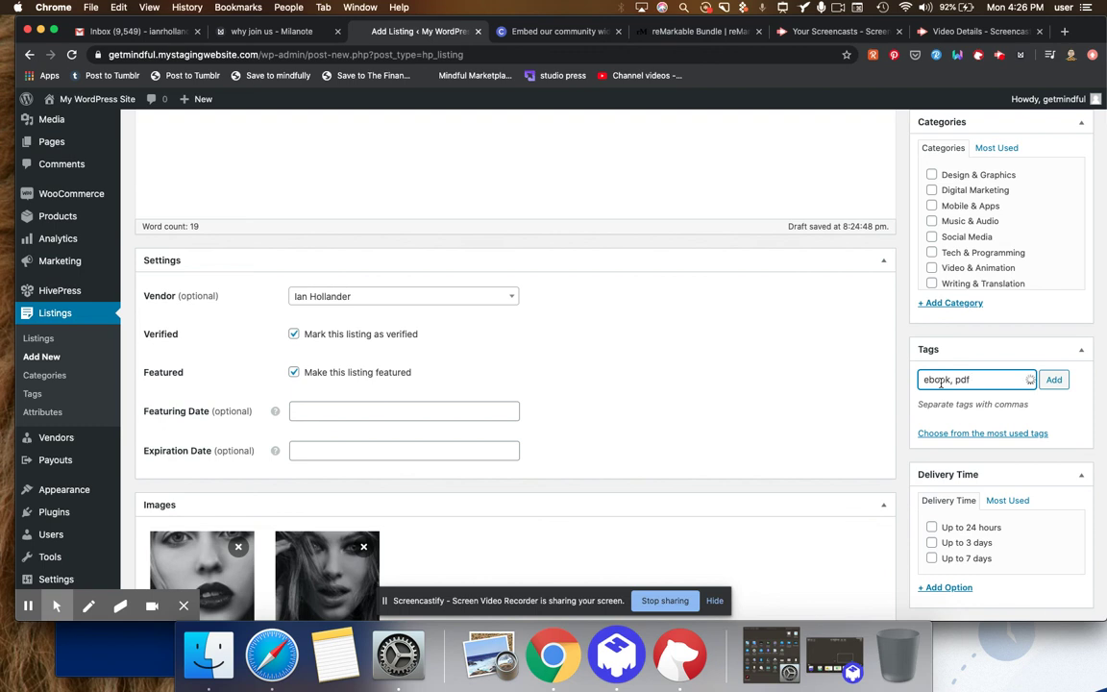
left_click(1055, 380)
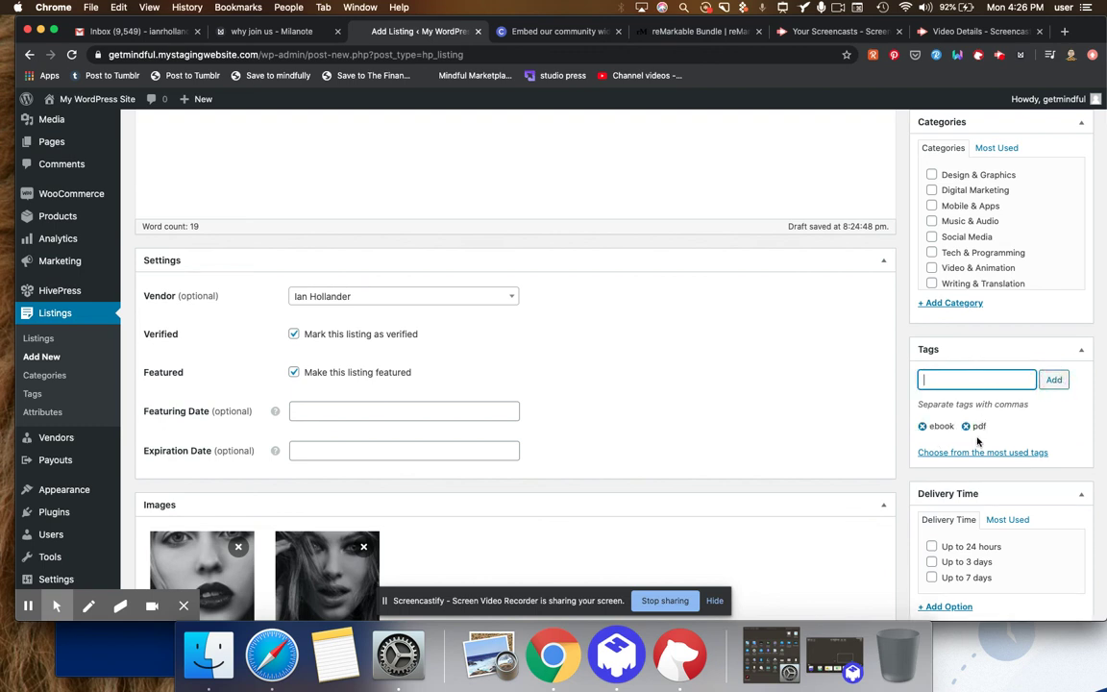
left_click(817, 384)
scroll(864, 413, "down", 2)
scroll(905, 429, "down", 1)
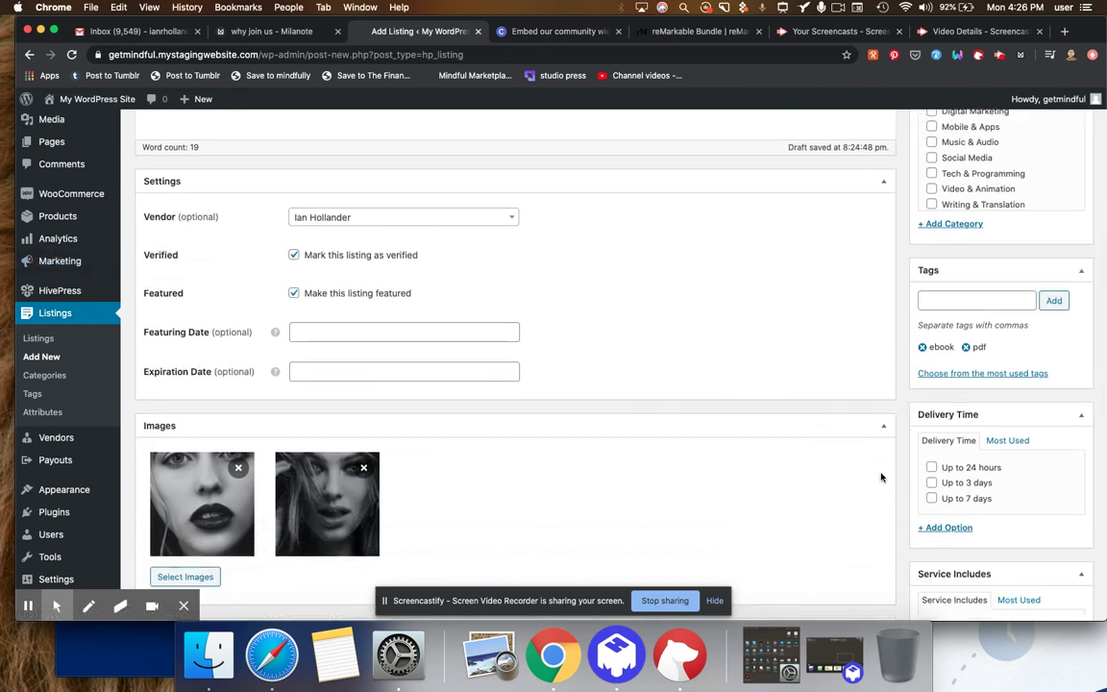
- Review the listing form and attempt to publish the ebook listing
scroll(880, 477, "down", 8)
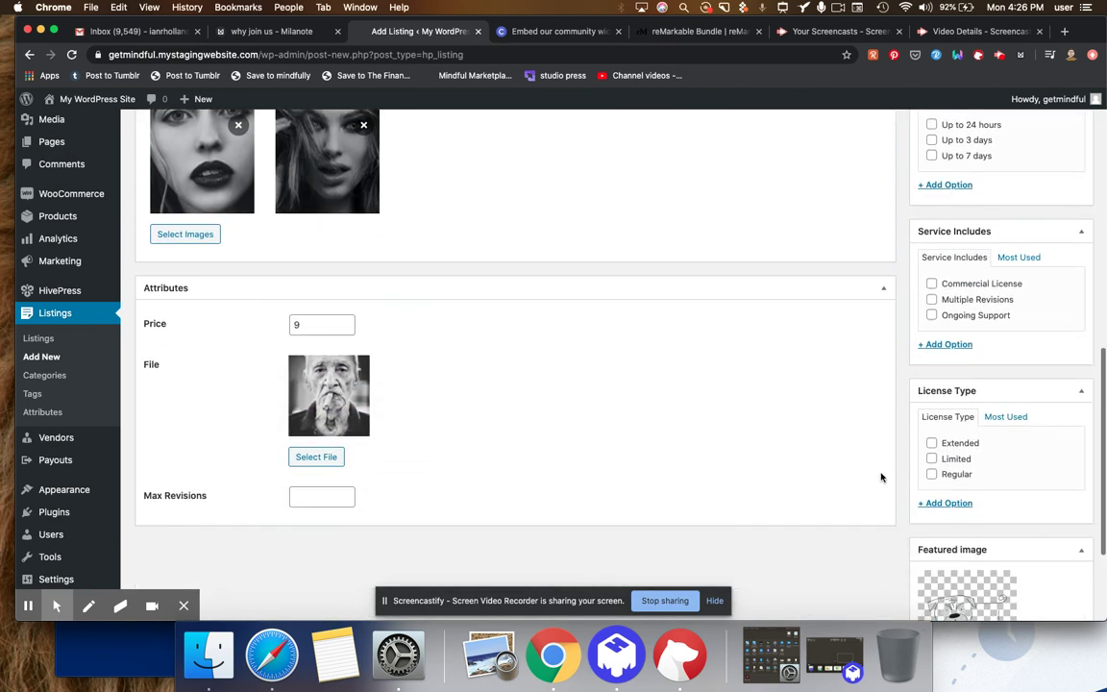
mouse_move(336, 375)
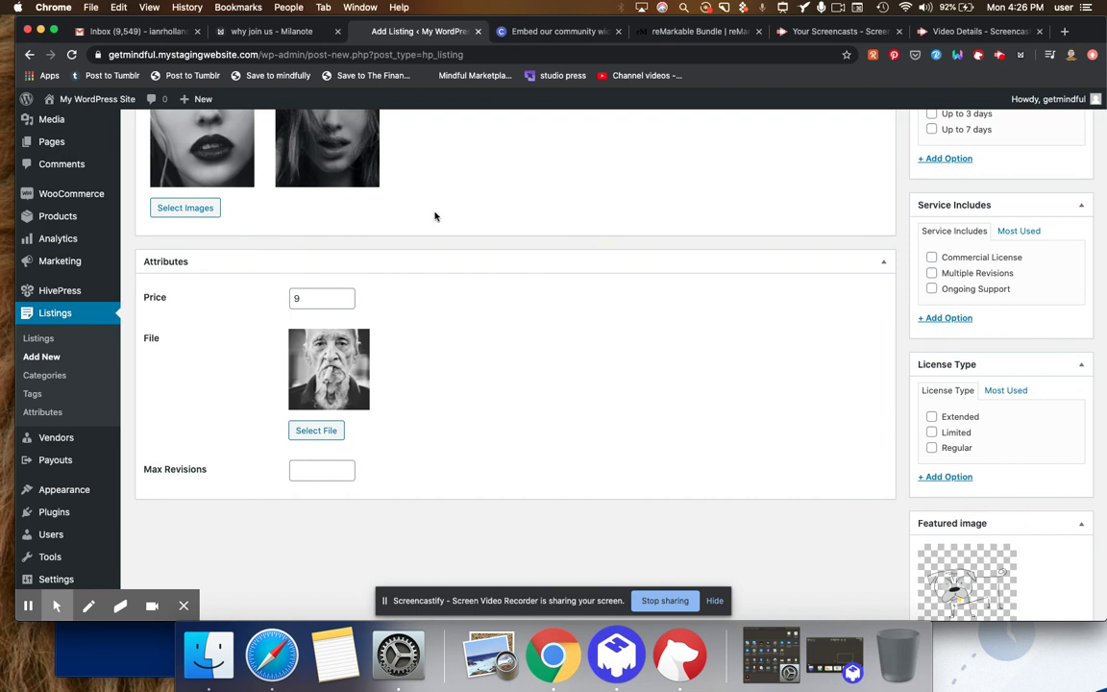
scroll(688, 435, "up", 1)
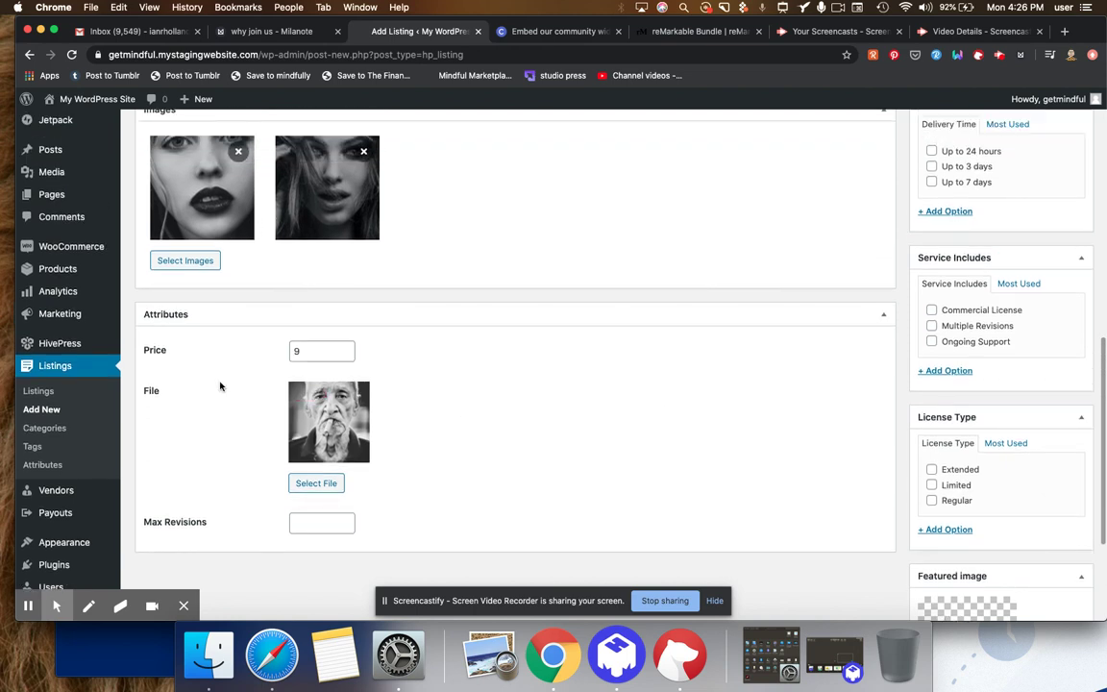
scroll(225, 389, "up", 6)
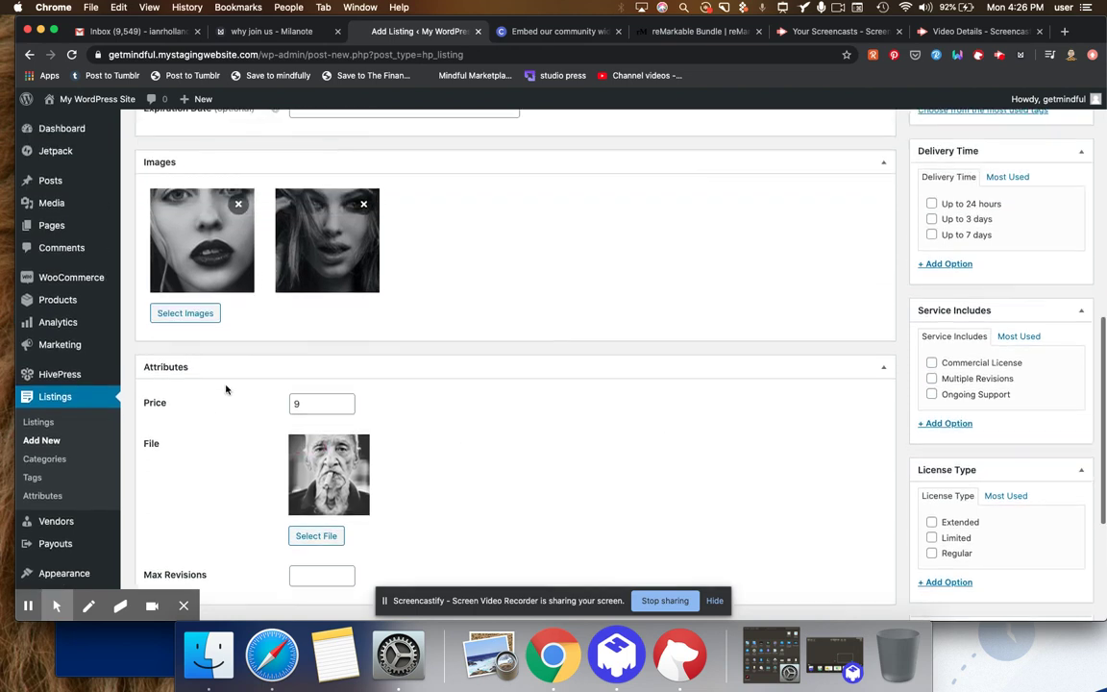
scroll(227, 387, "down", 4)
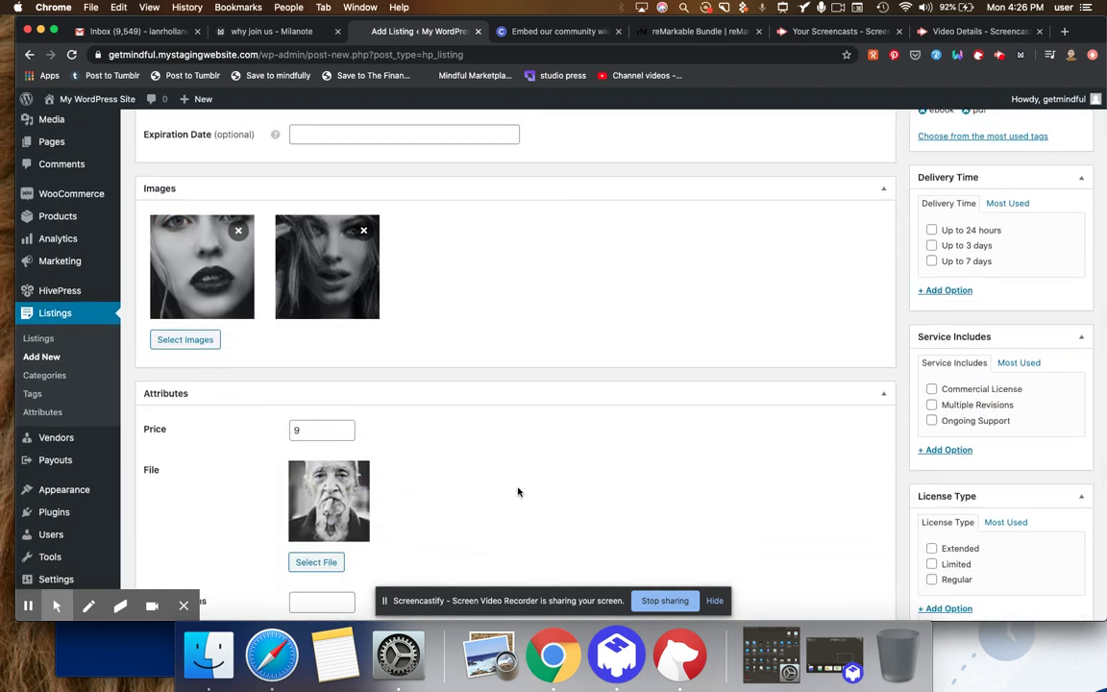
scroll(517, 492, "up", 10)
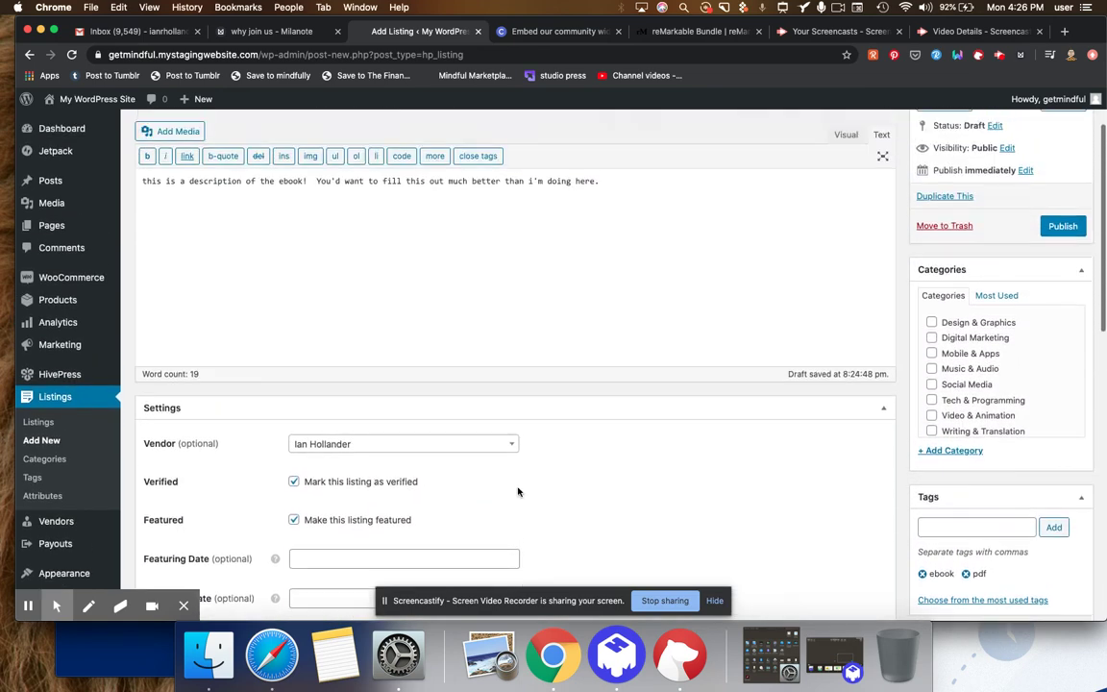
scroll(517, 492, "up", 2)
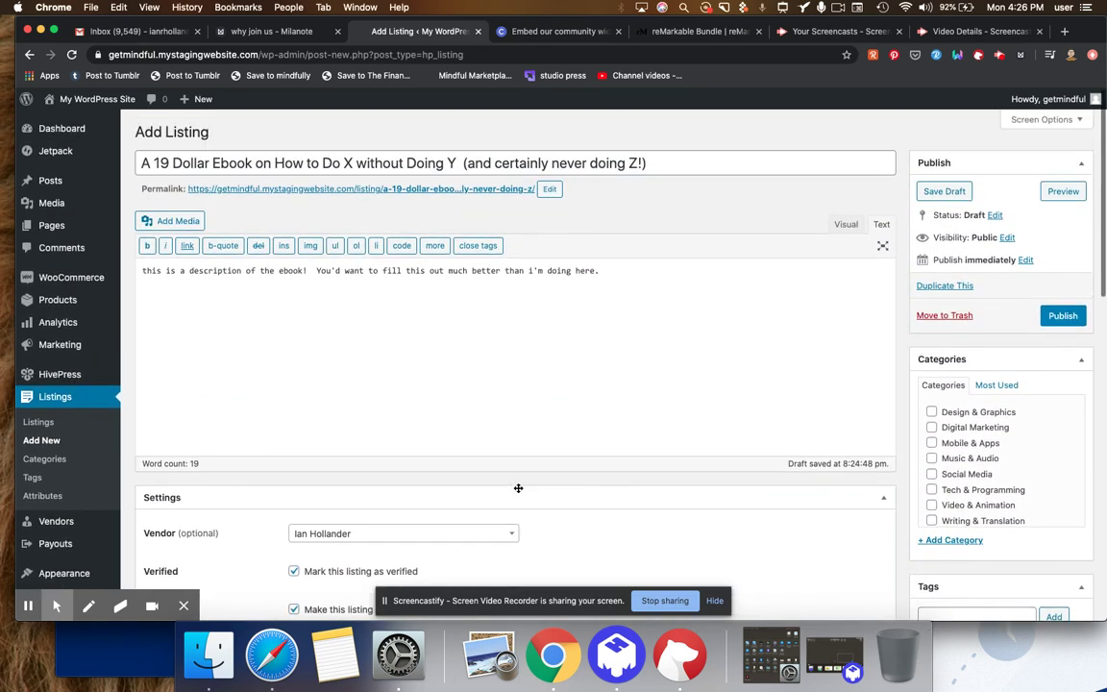
left_click(1062, 318)
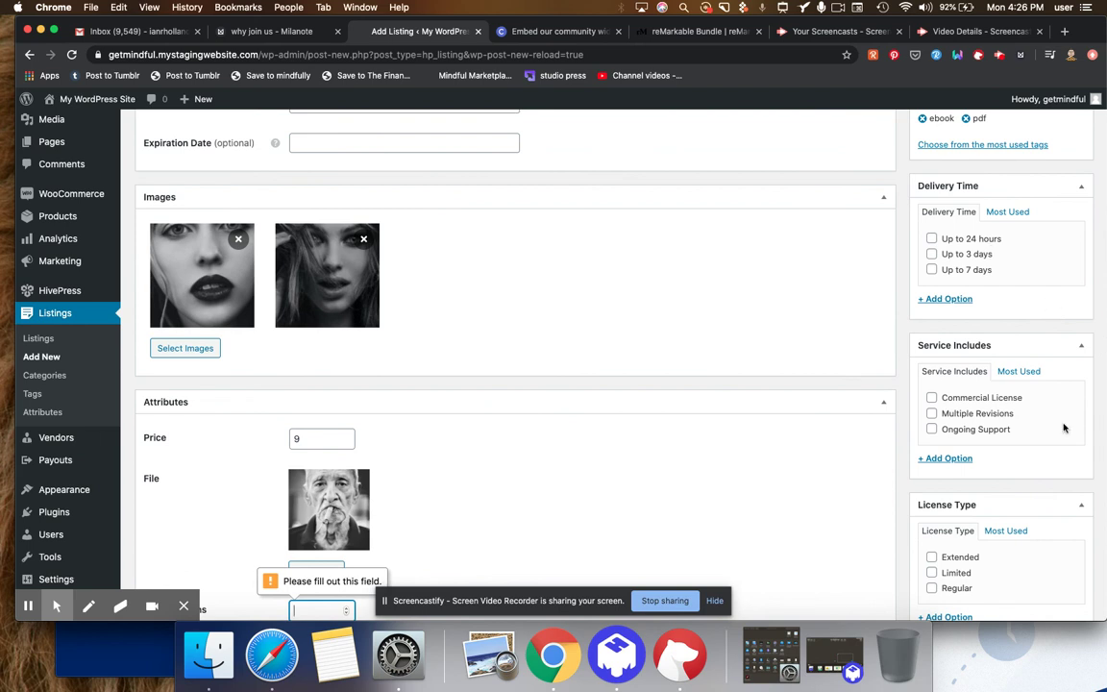
- Fill in Max Revisions with 1 under Attributes and publish the listing
scroll(898, 404, "down", 1)
scroll(899, 403, "down", 4)
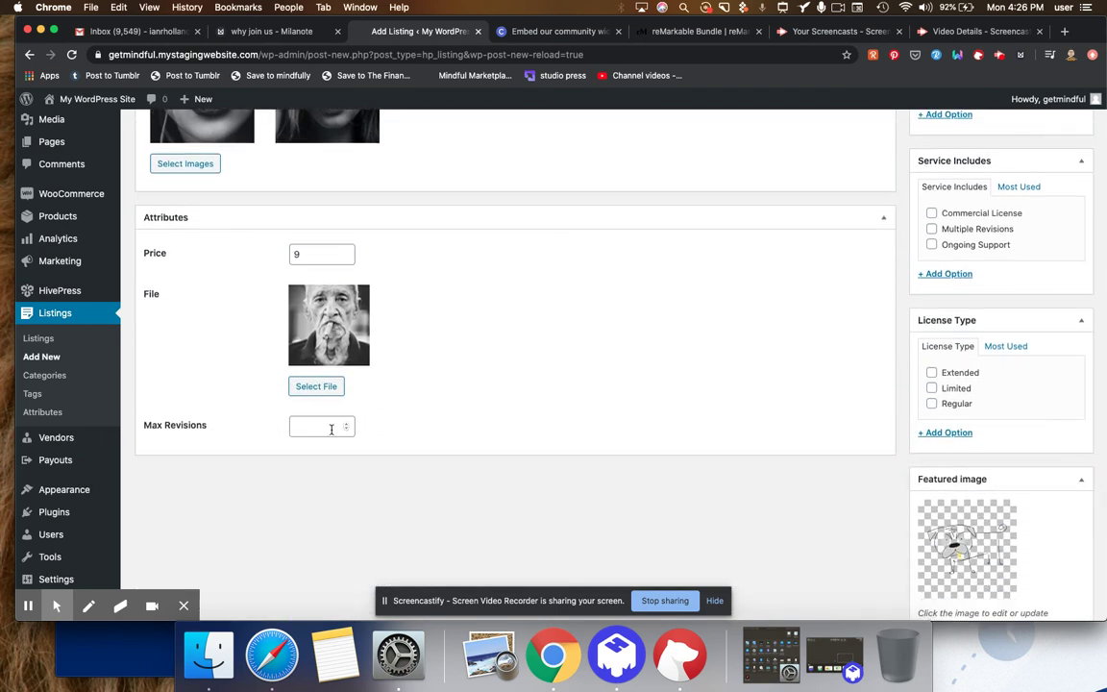
left_click(331, 430)
scroll(898, 398, "up", 5)
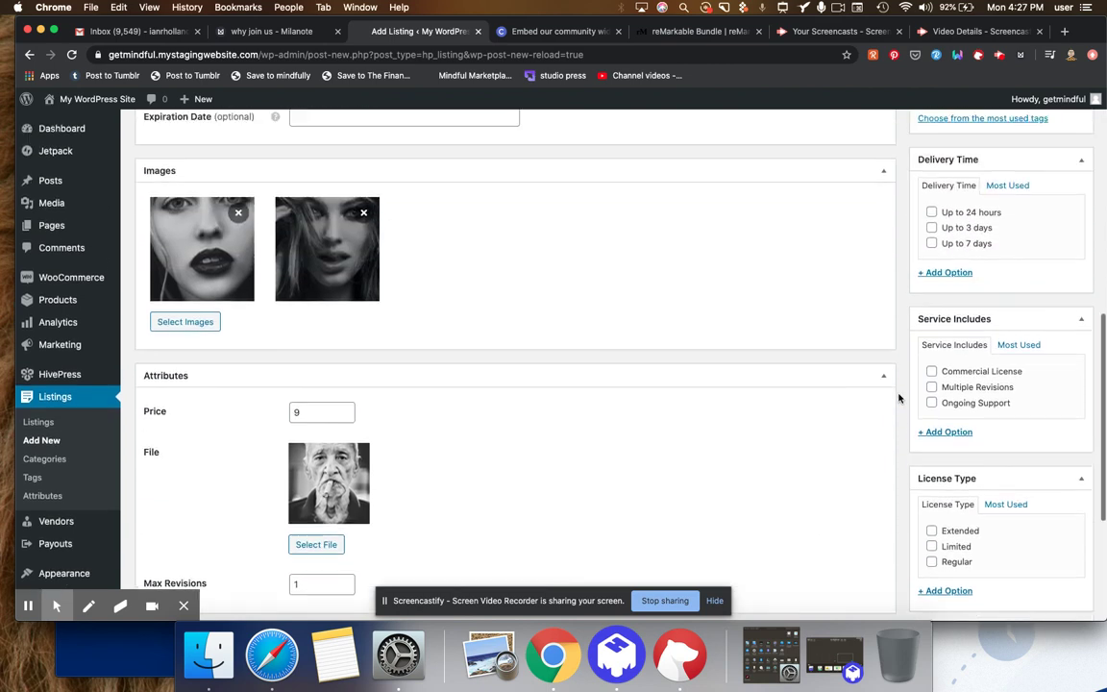
scroll(898, 398, "up", 5)
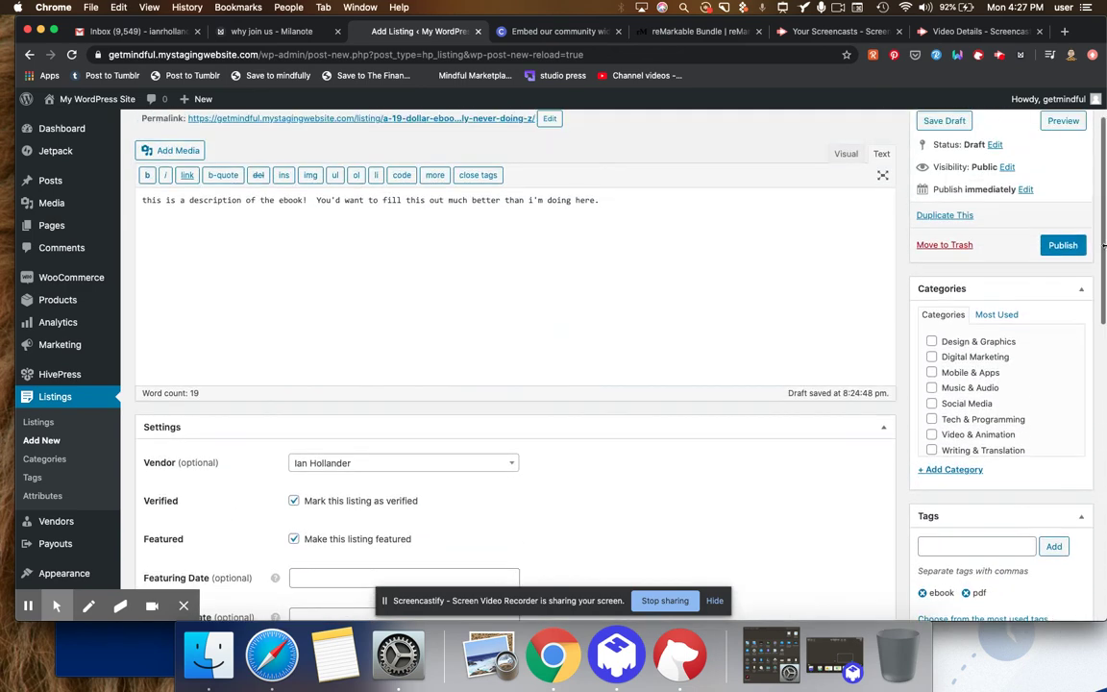
left_click(1046, 252)
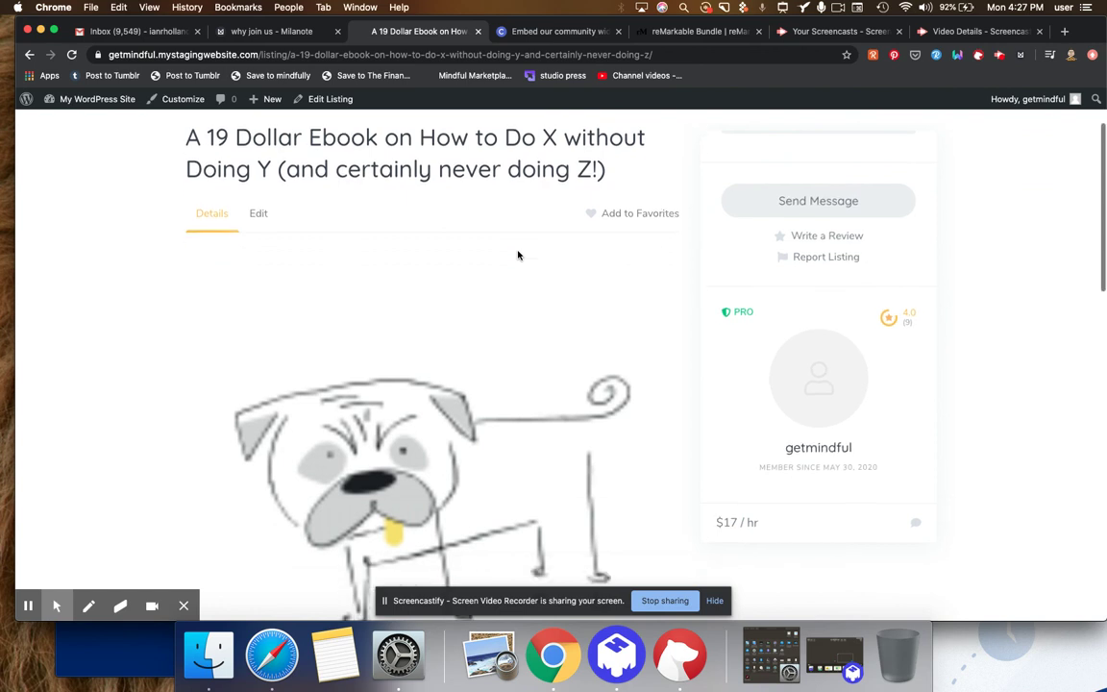
- Browse the live ebook page's images, description and tags, then open and close the Send Message popup
scroll(518, 254, "up", 1)
scroll(518, 254, "down", 5)
scroll(518, 255, "down", 1)
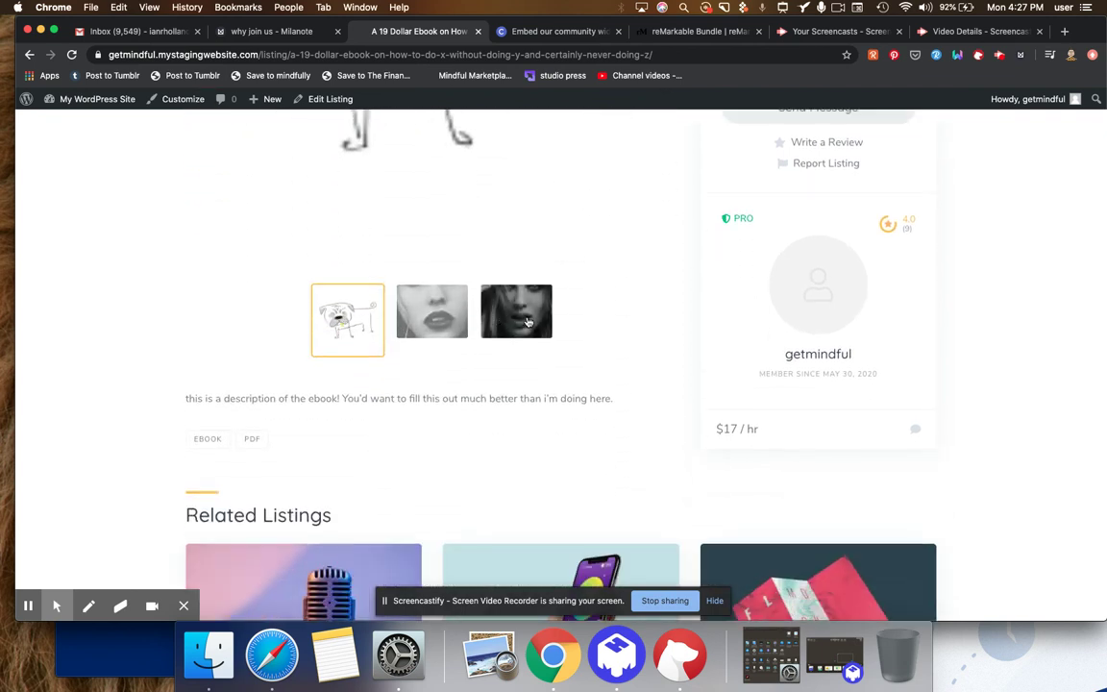
scroll(526, 322, "down", 5)
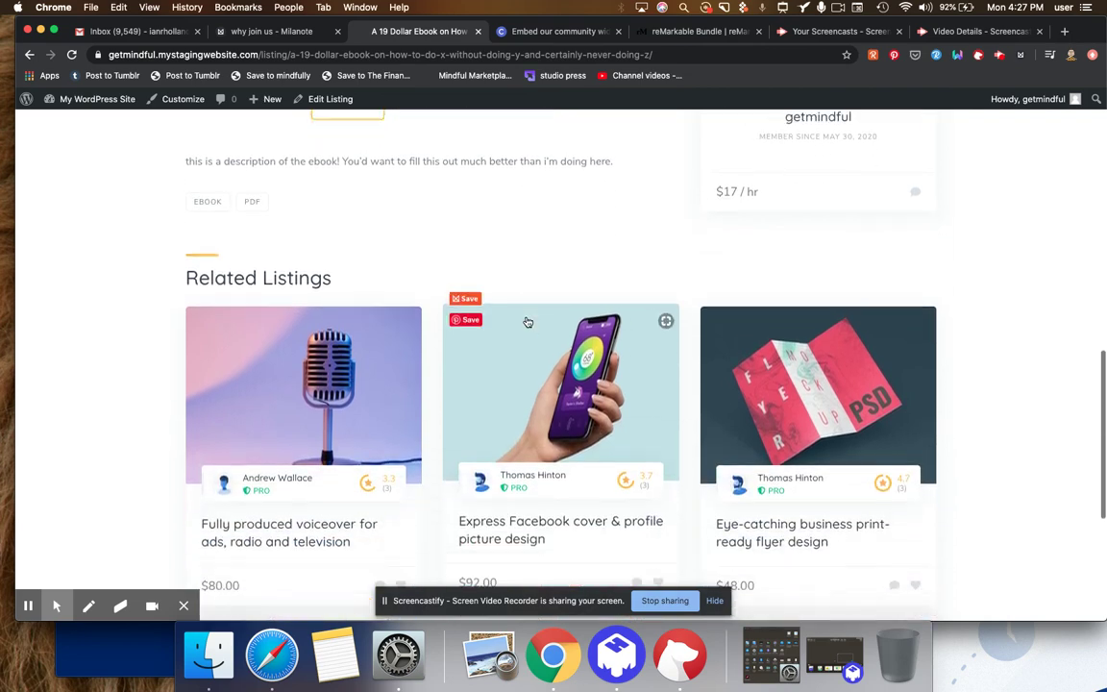
scroll(526, 322, "down", 3)
scroll(526, 322, "up", 3)
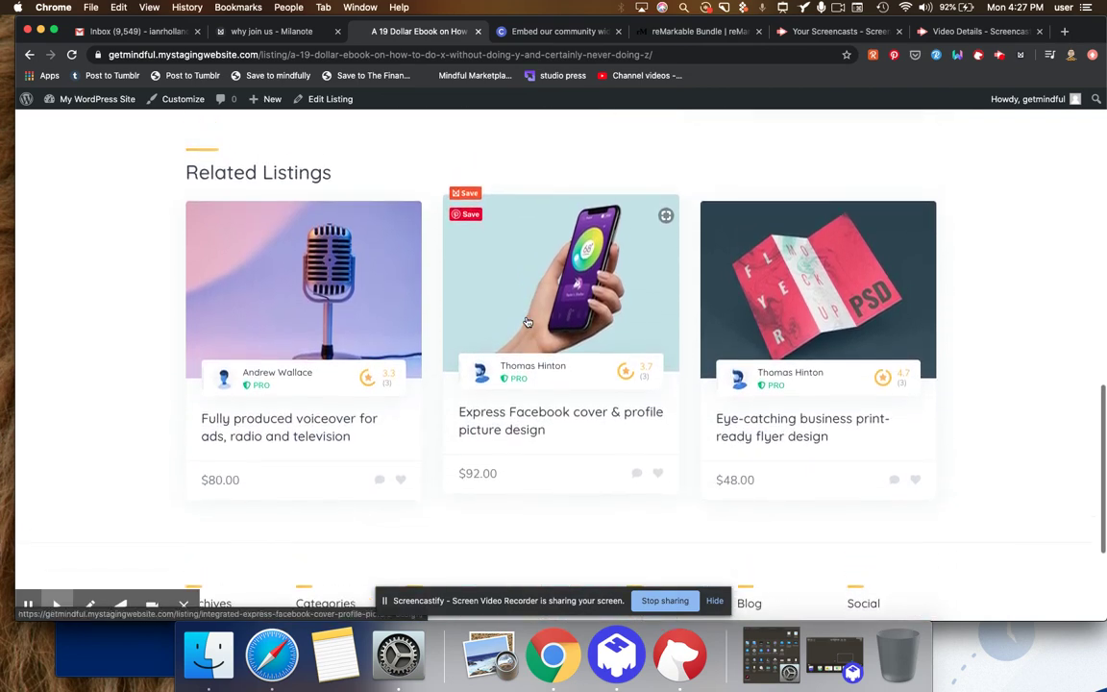
scroll(527, 322, "up", 10)
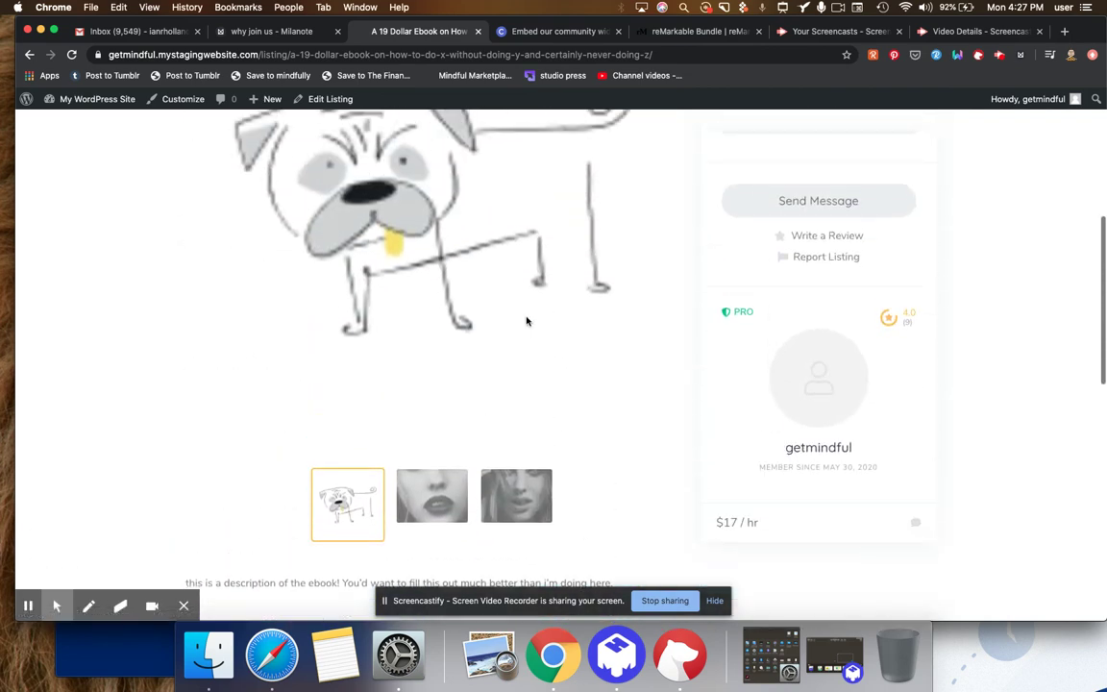
scroll(527, 322, "up", 5)
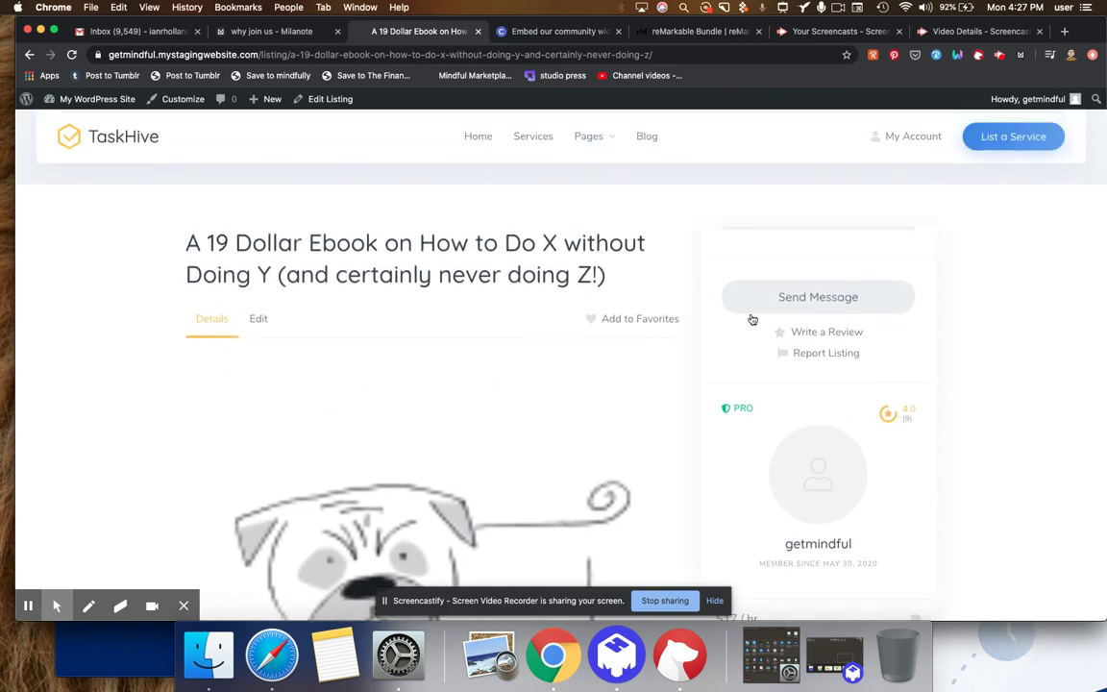
left_click(841, 301)
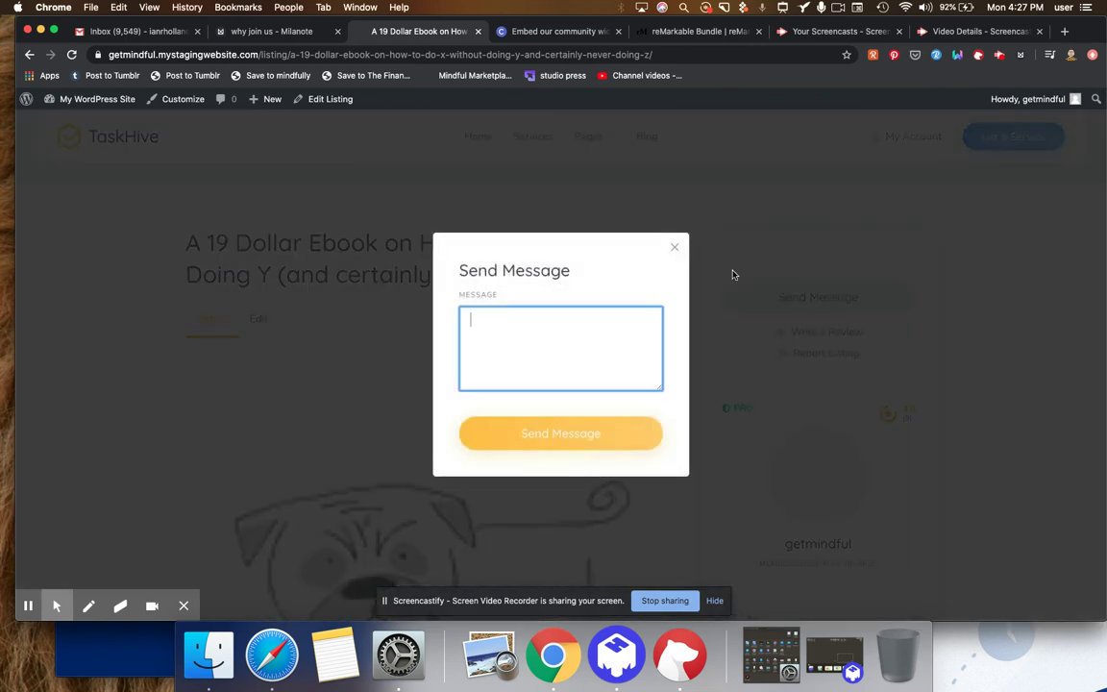
left_click(676, 250)
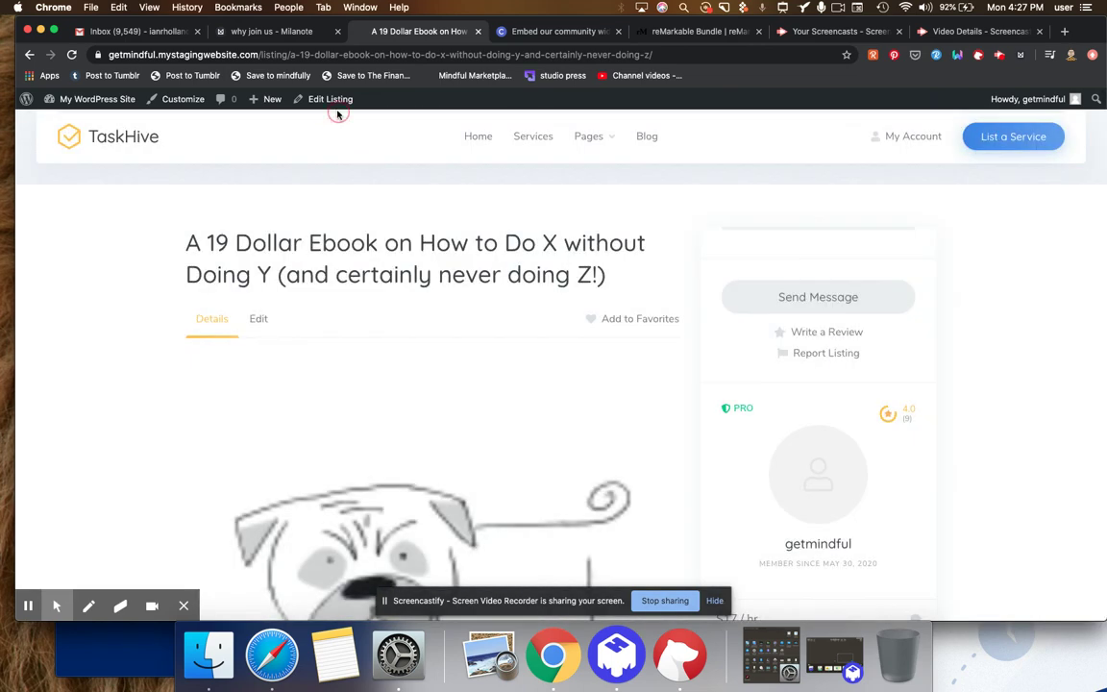
- Return to editing the ebook listing and set its Price to 0
left_click(334, 103)
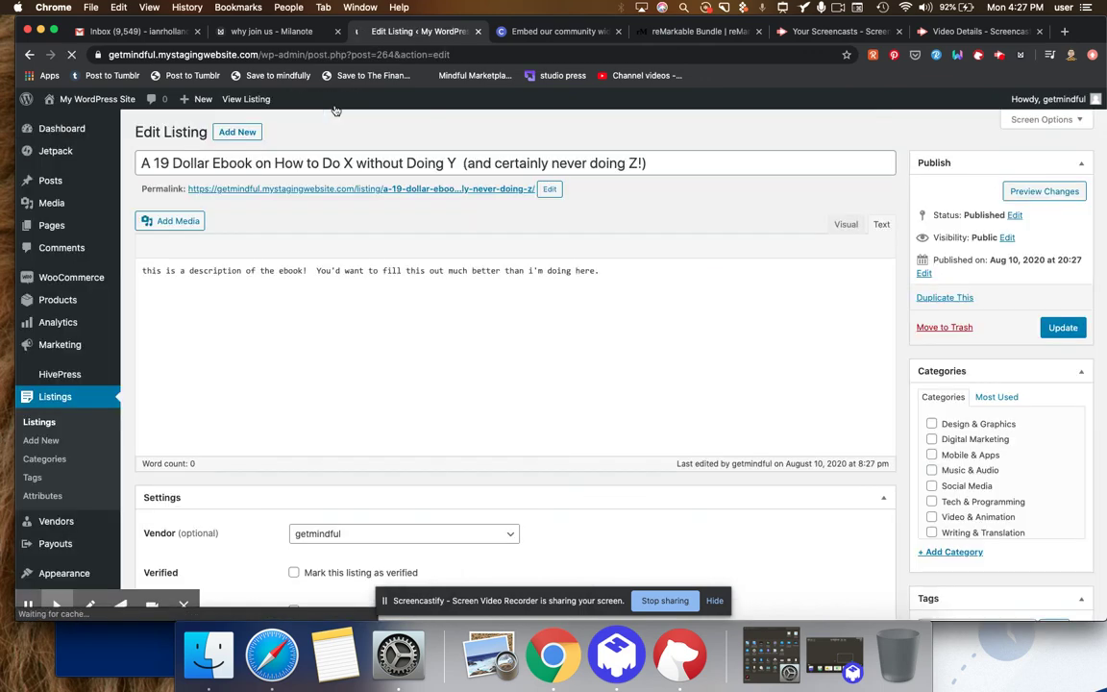
scroll(335, 110, "down", 5)
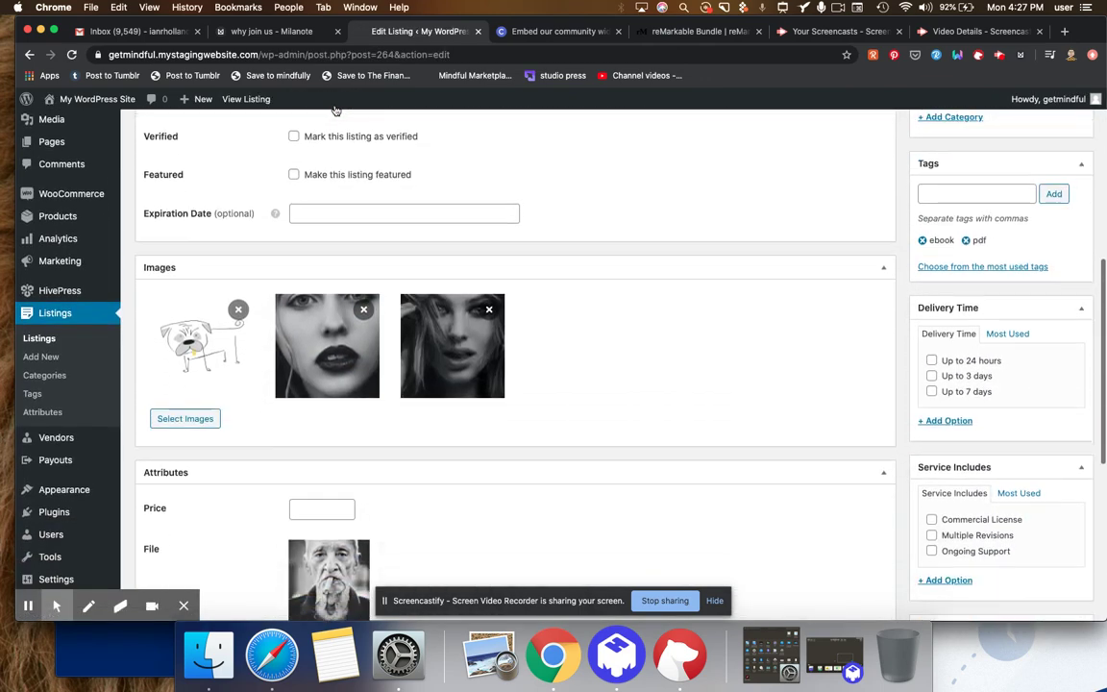
scroll(335, 110, "down", 3)
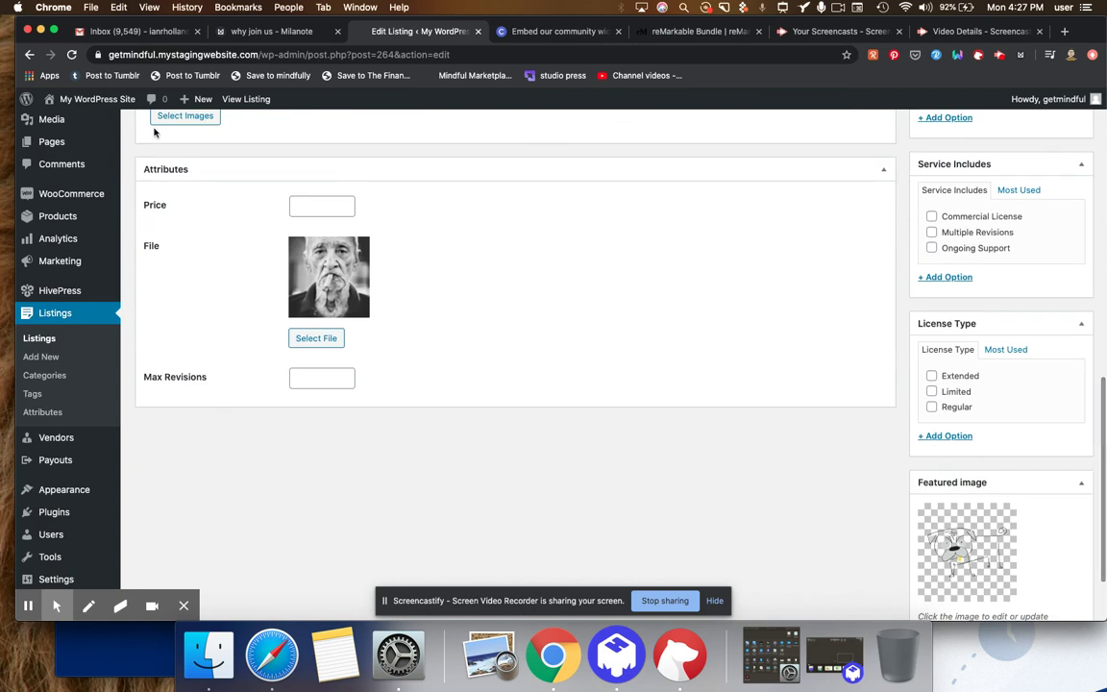
left_click(317, 205)
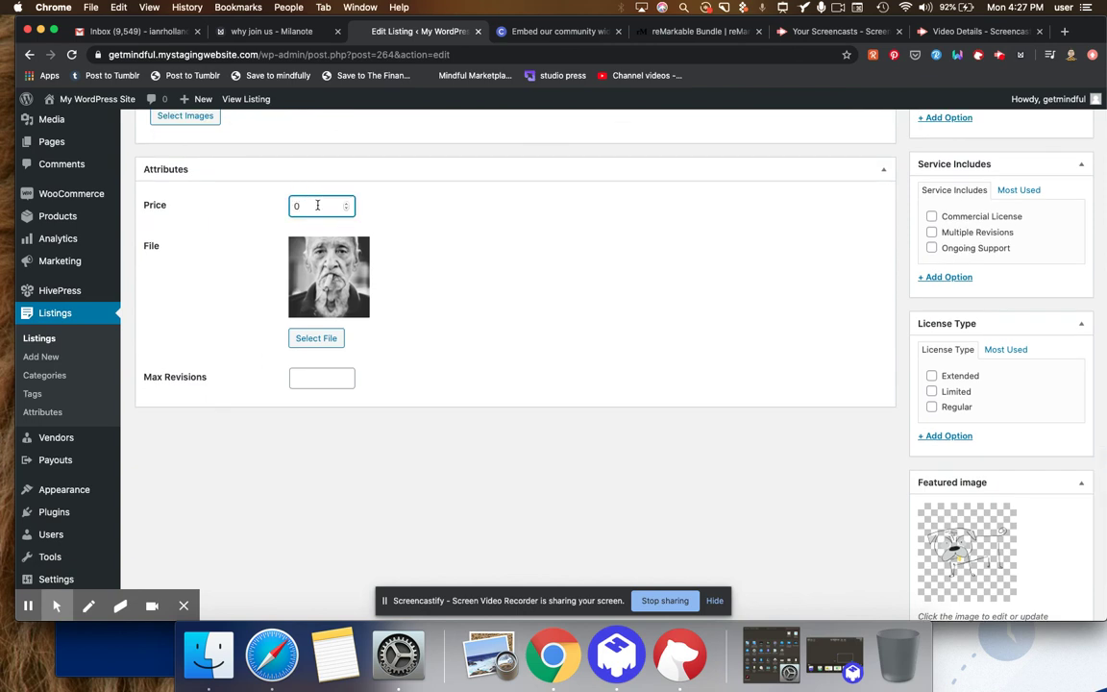
left_click(475, 269)
- Attempt the update, dismiss the required-field warning, and locate the empty Max Revisions field
scroll(902, 288, "up", 5)
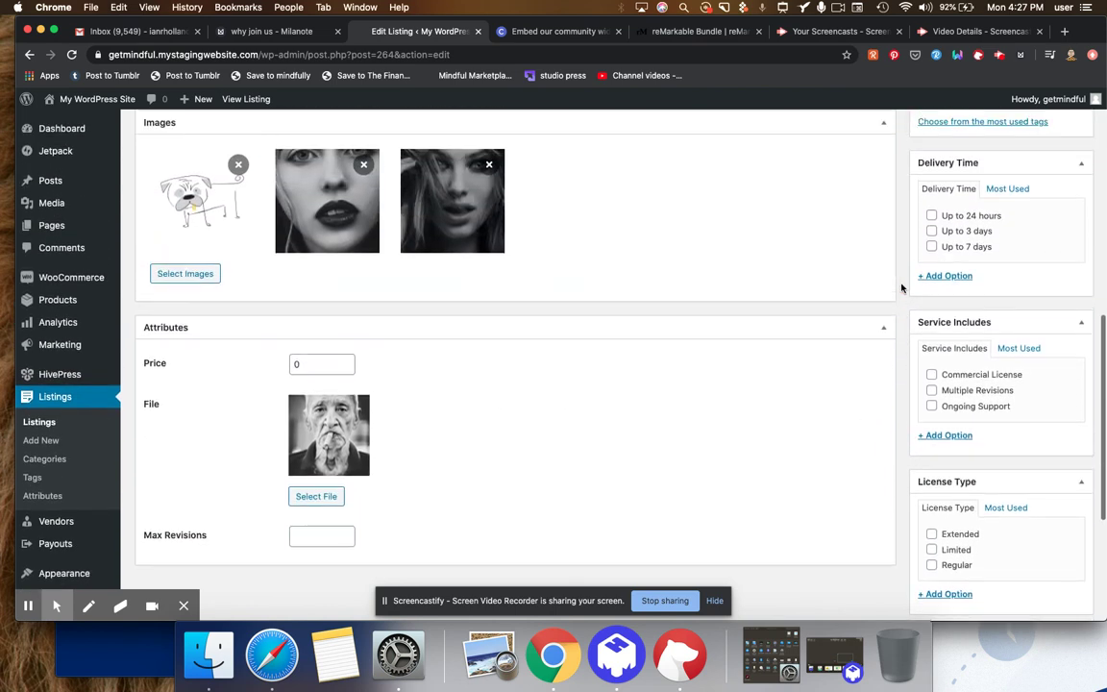
scroll(901, 288, "up", 5)
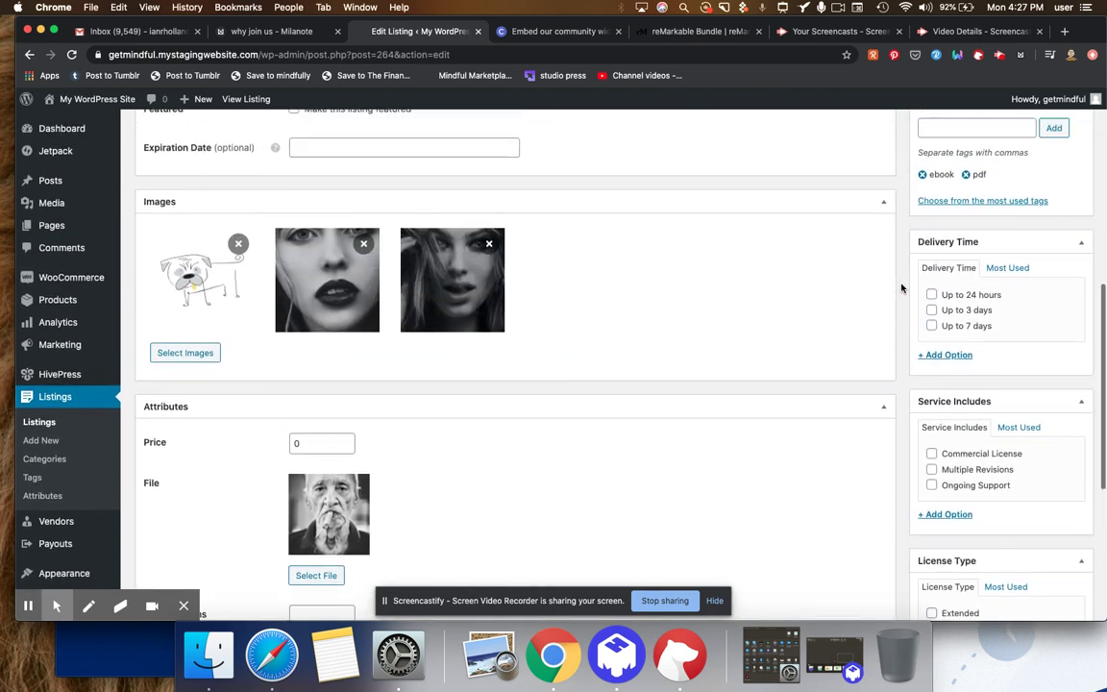
scroll(901, 289, "up", 6)
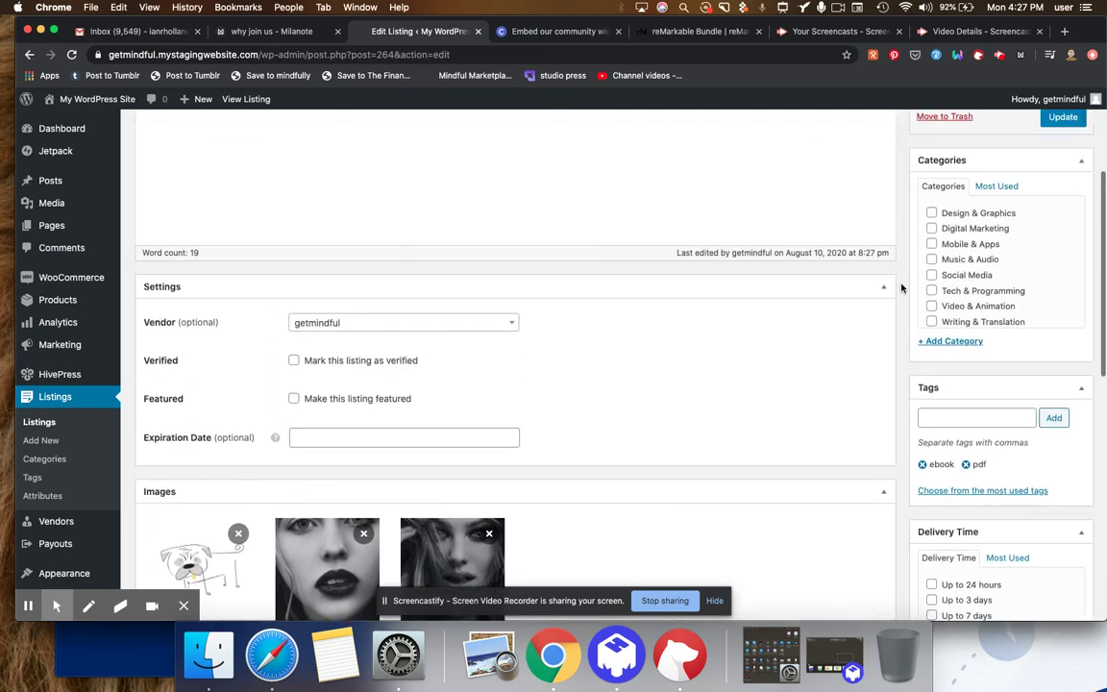
scroll(902, 289, "up", 3)
scroll(901, 288, "down", 4)
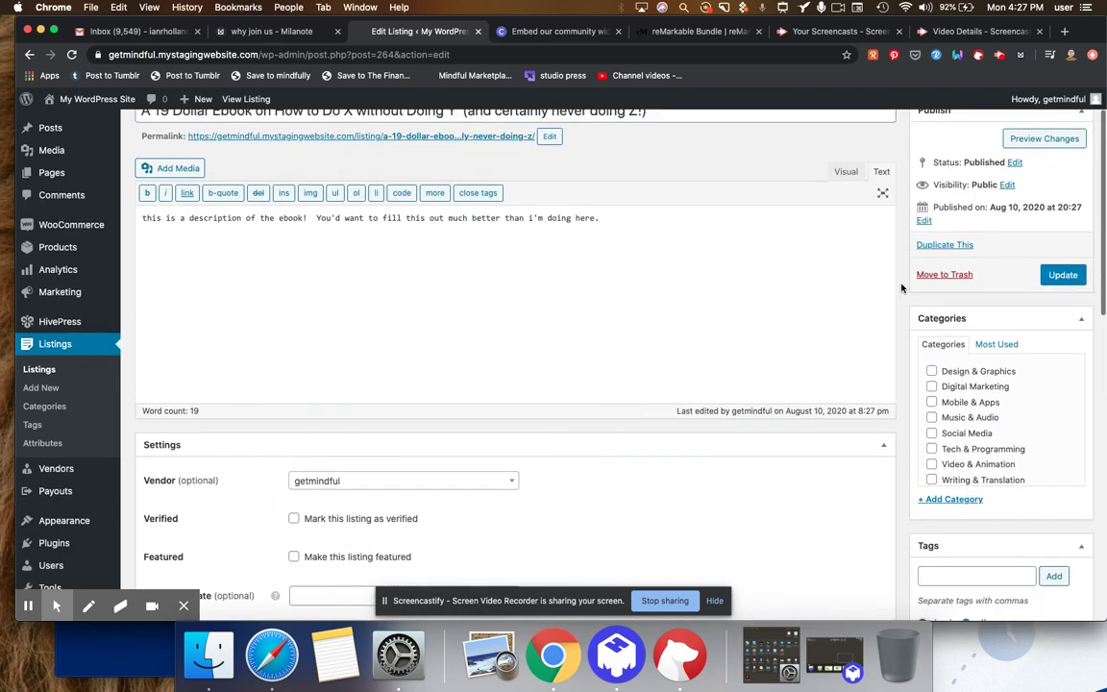
scroll(901, 288, "down", 10)
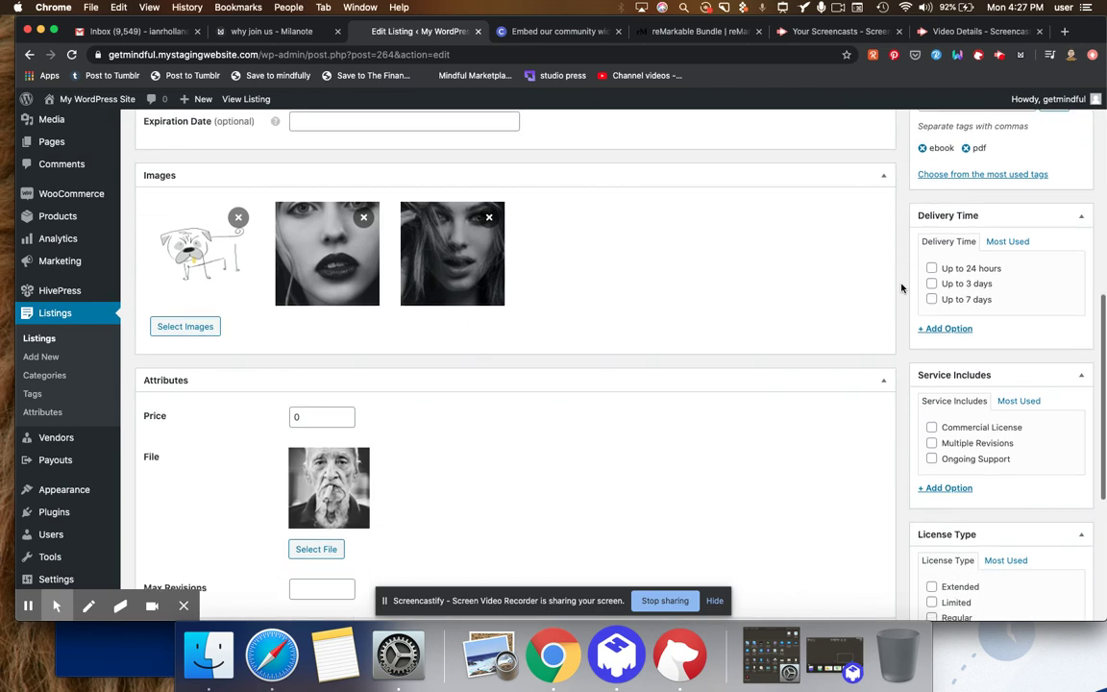
scroll(901, 288, "down", 7)
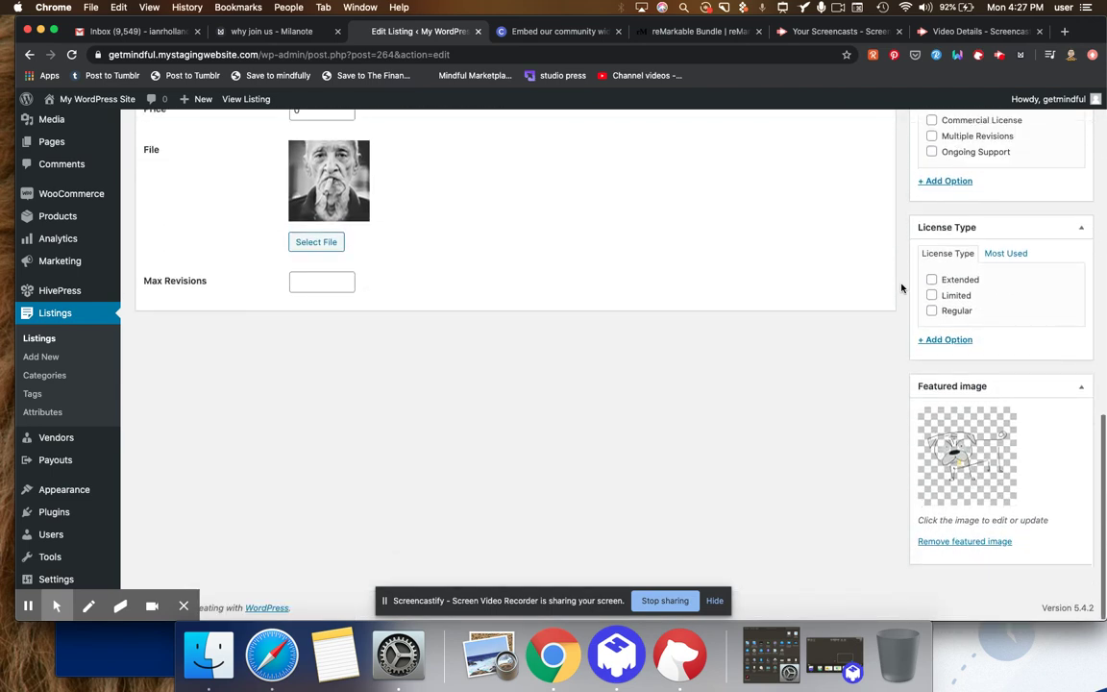
scroll(901, 288, "up", 8)
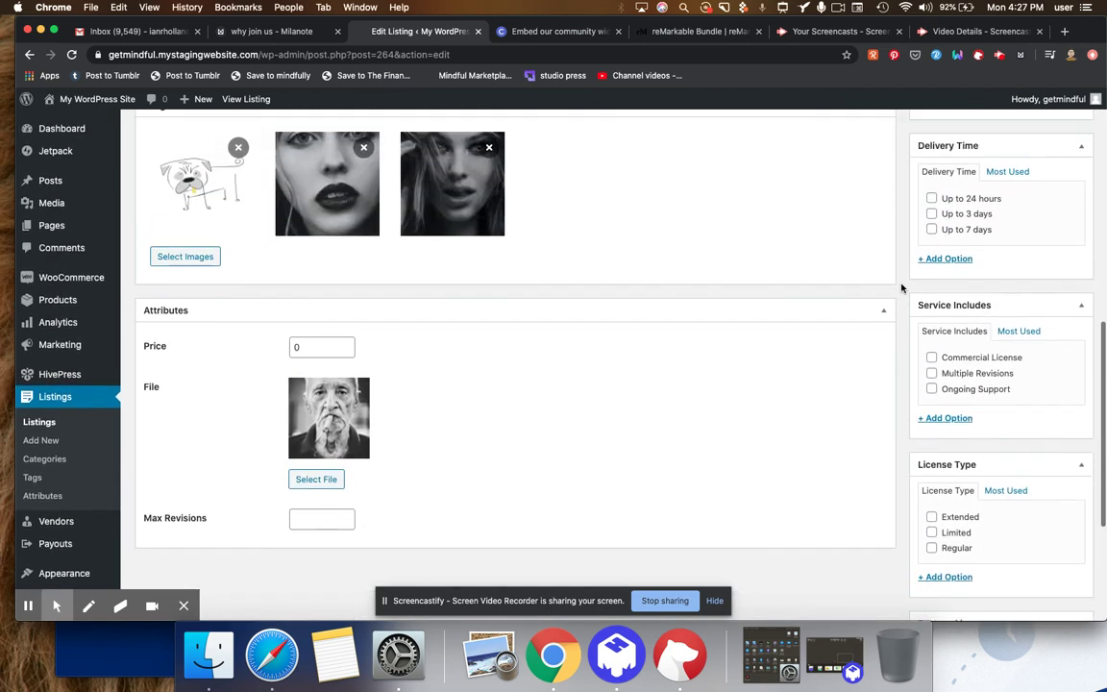
scroll(901, 289, "up", 9)
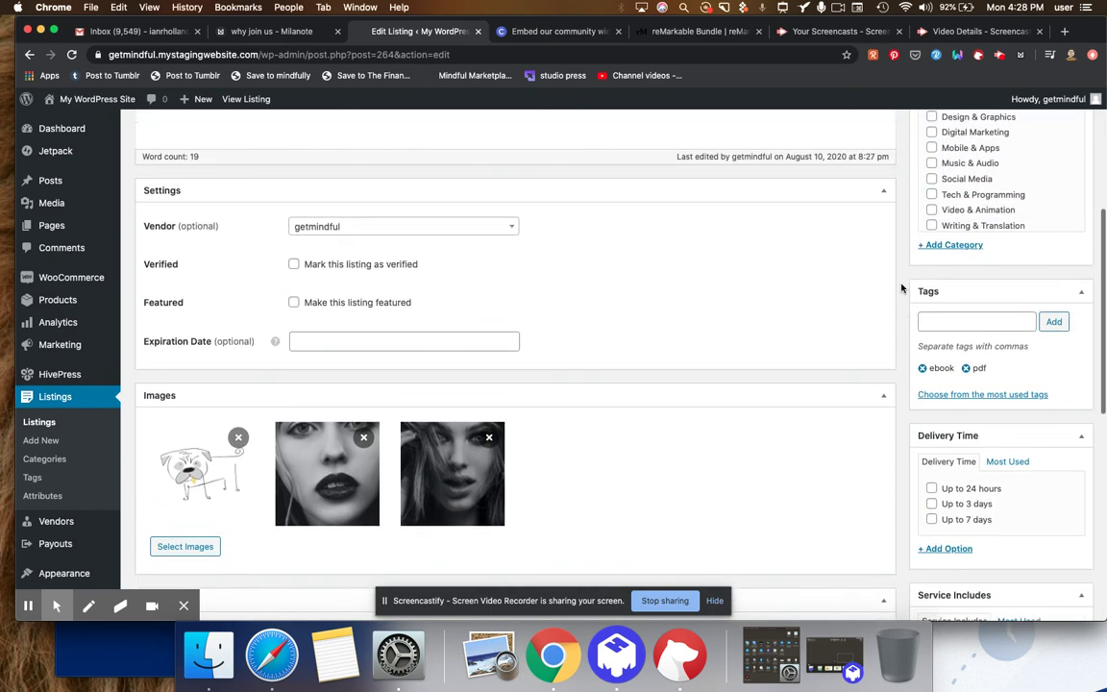
scroll(902, 289, "up", 4)
left_click(1061, 256)
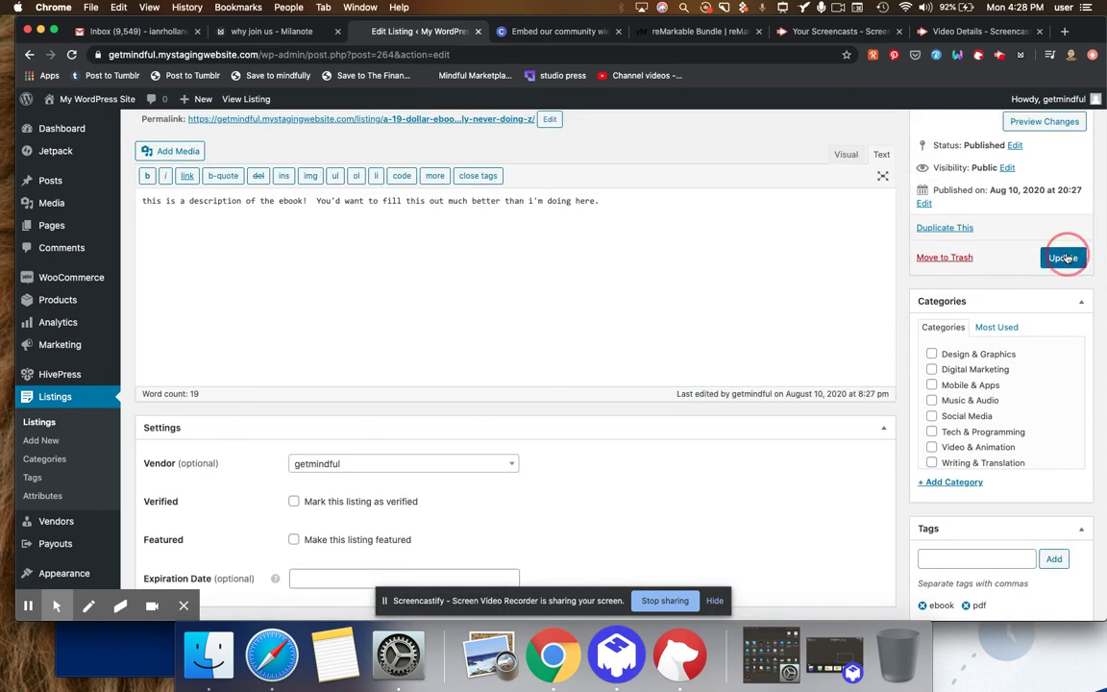
left_click(775, 466)
scroll(776, 468, "down", 1)
scroll(776, 468, "down", 3)
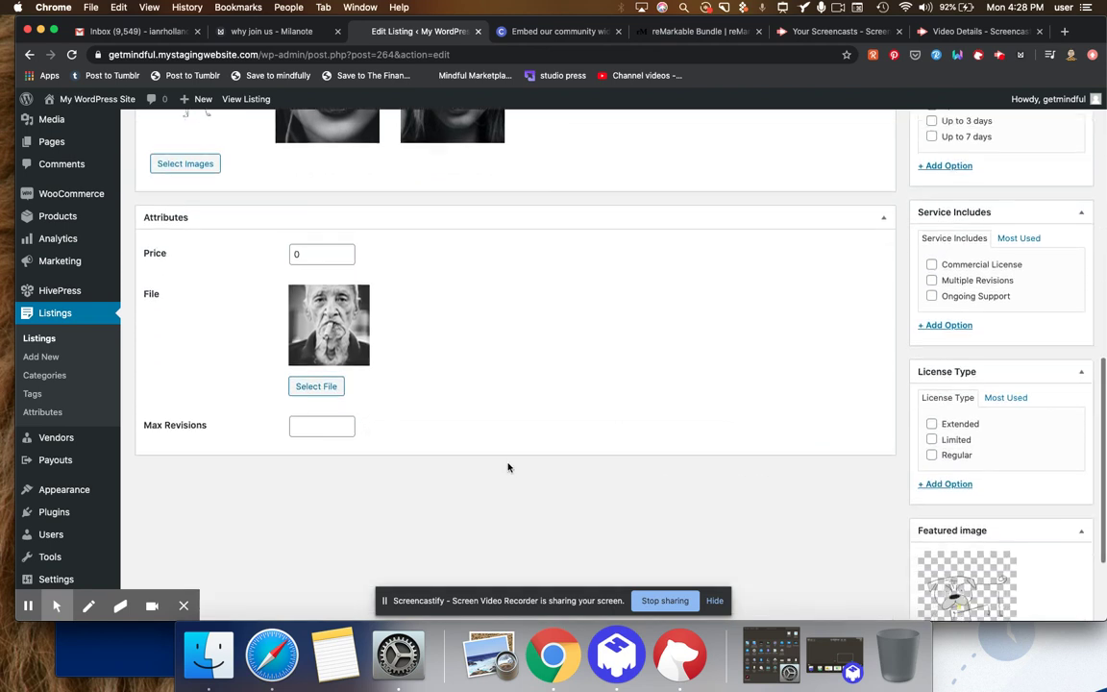
- Enter 1 as Max Revisions and update the ebook listing
left_click(330, 427)
type("1")
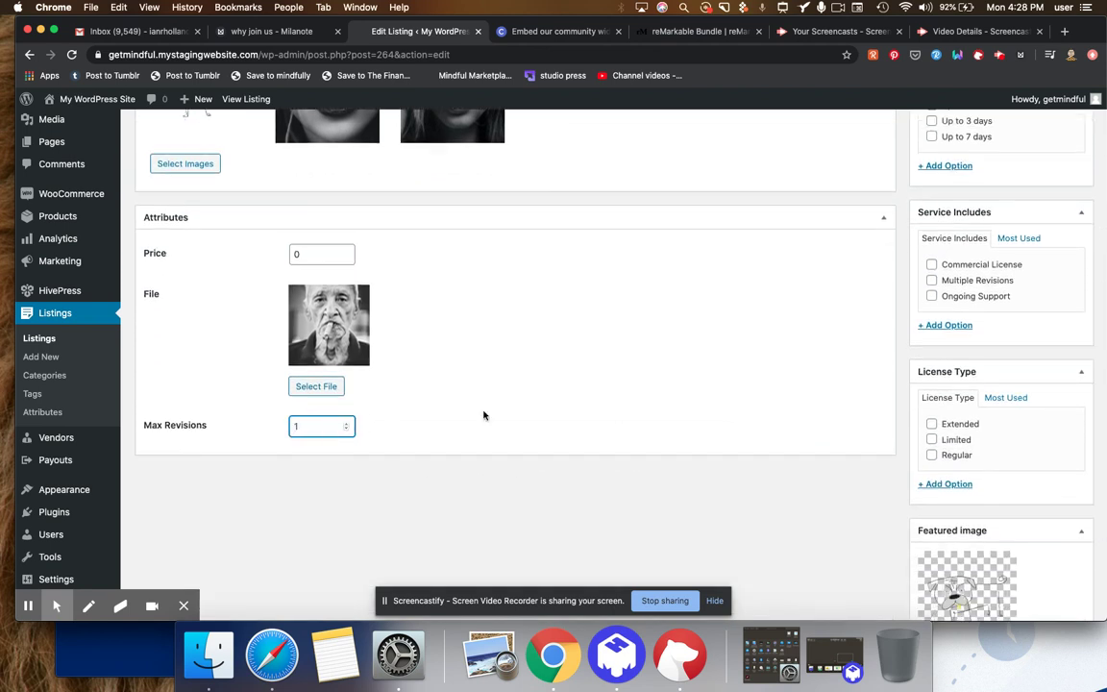
scroll(903, 358, "up", 5)
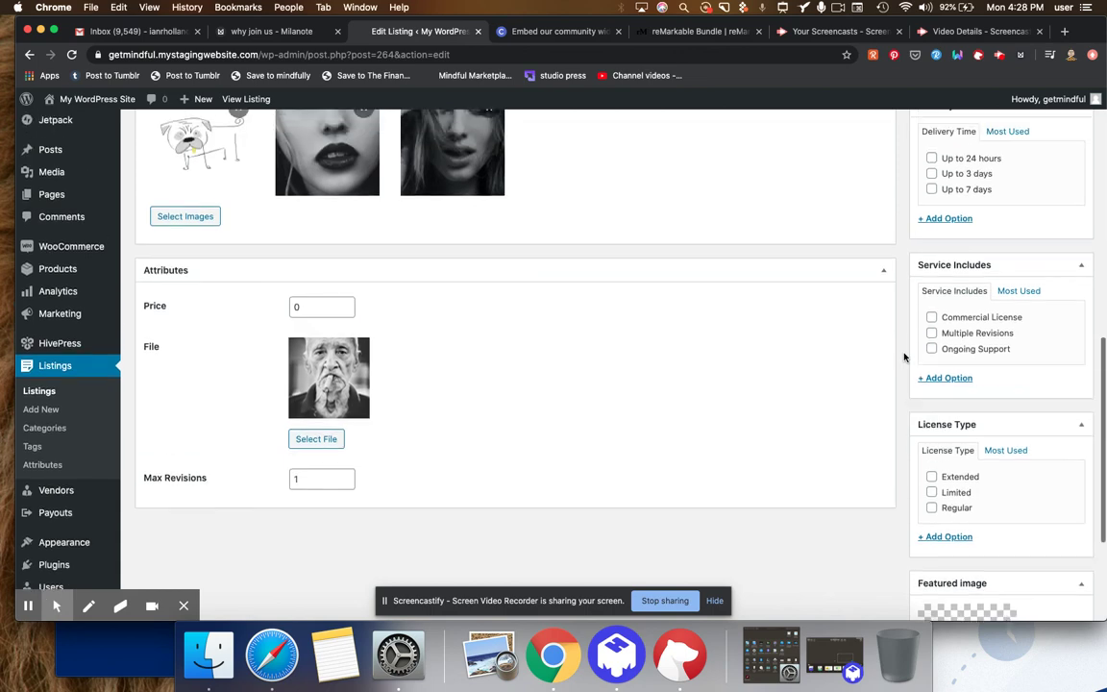
scroll(903, 358, "up", 8)
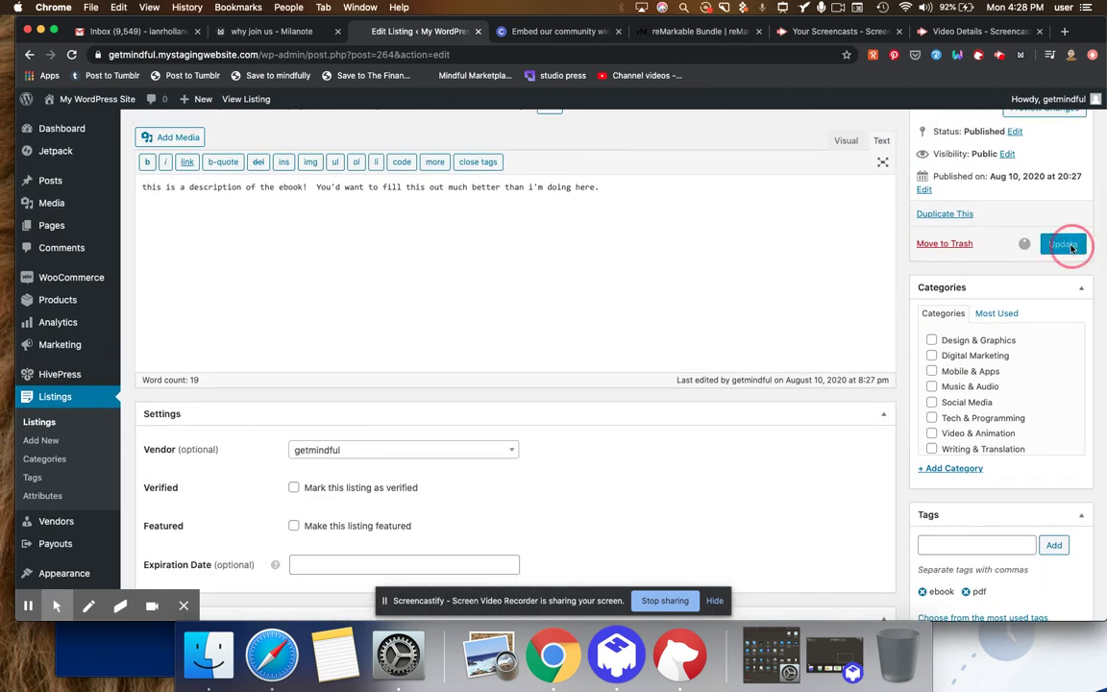
left_click(1047, 245)
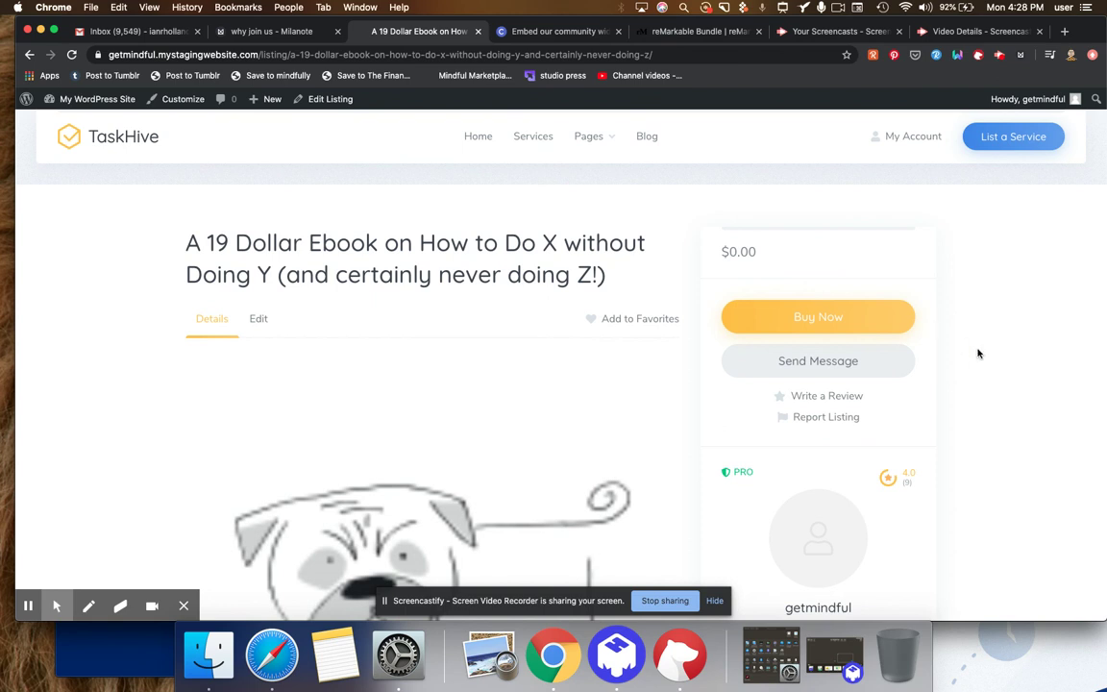
scroll(978, 354, "down", 1)
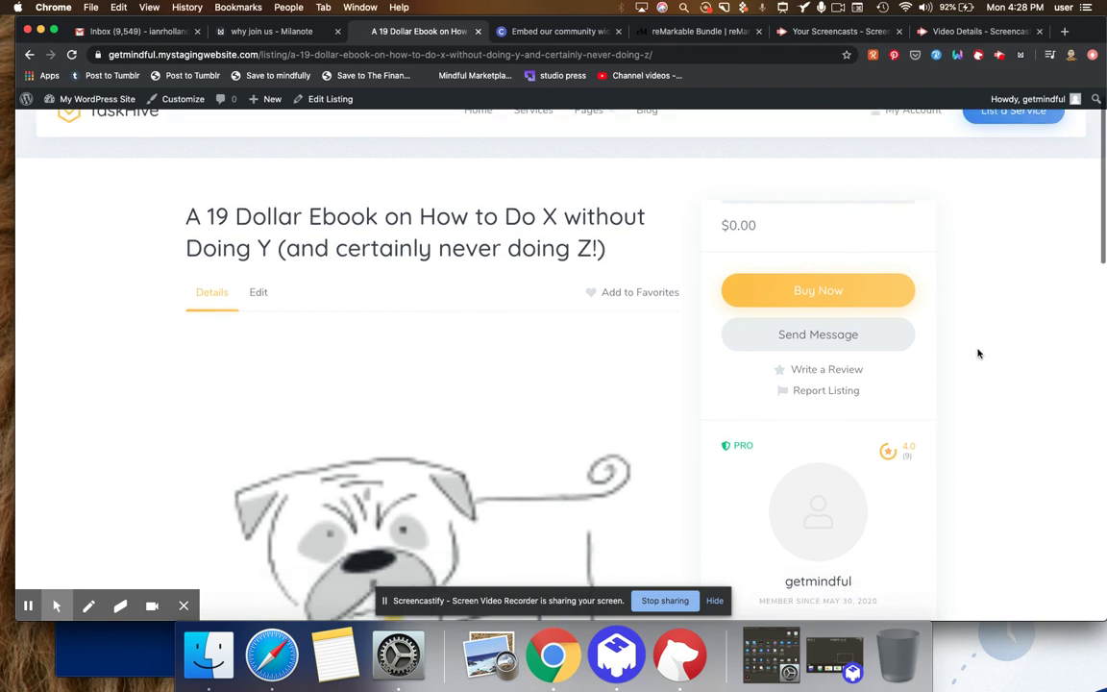
scroll(849, 286, "down", 6)
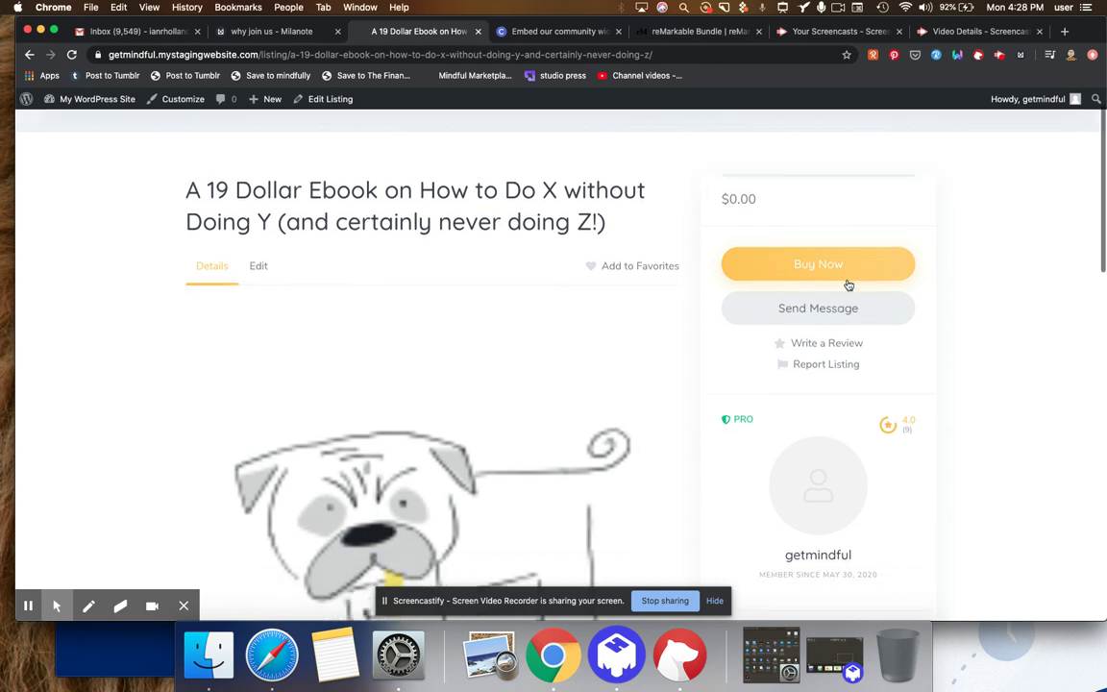
scroll(849, 285, "down", 8)
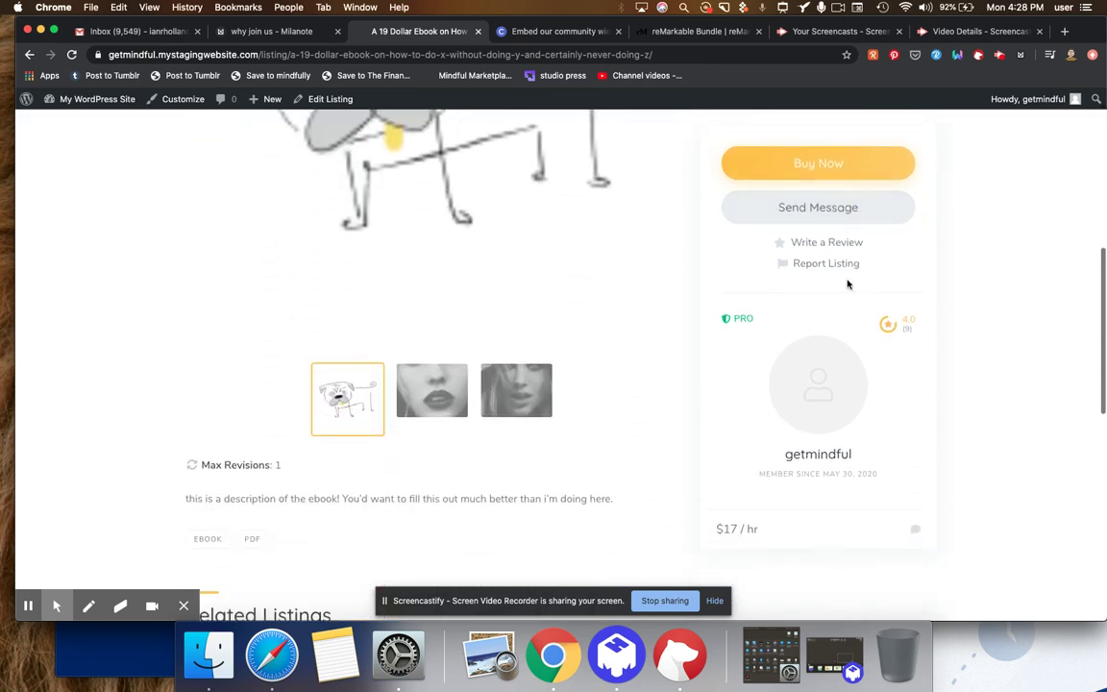
left_click(522, 194)
scroll(521, 195, "up", 5)
left_click(447, 363)
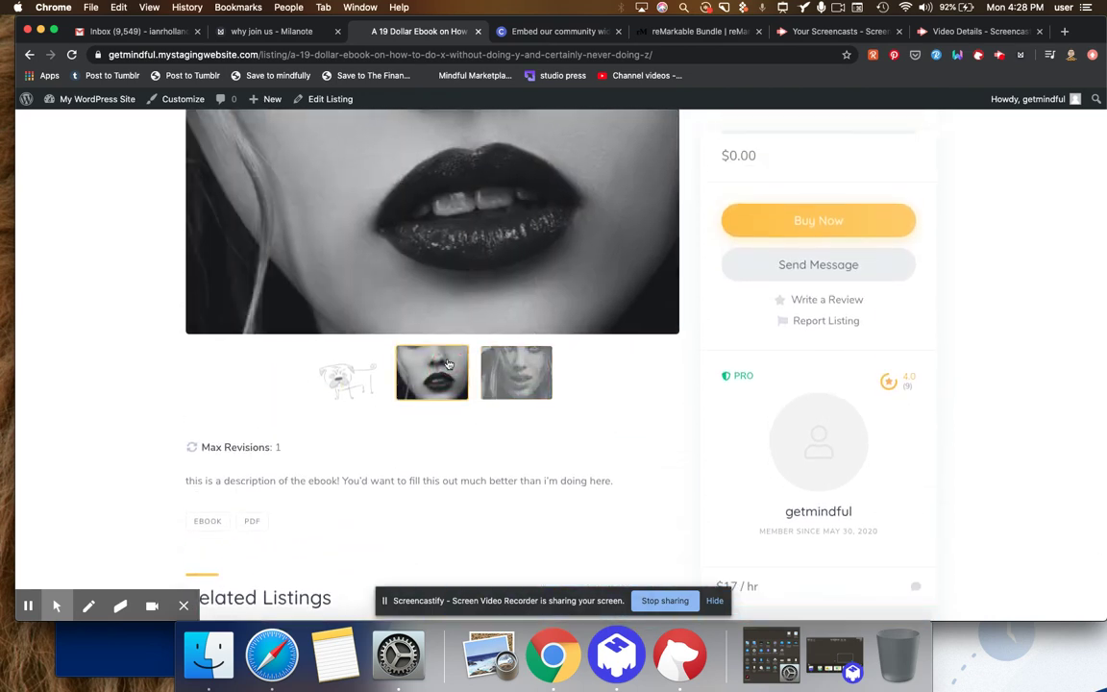
scroll(448, 363, "up", 6)
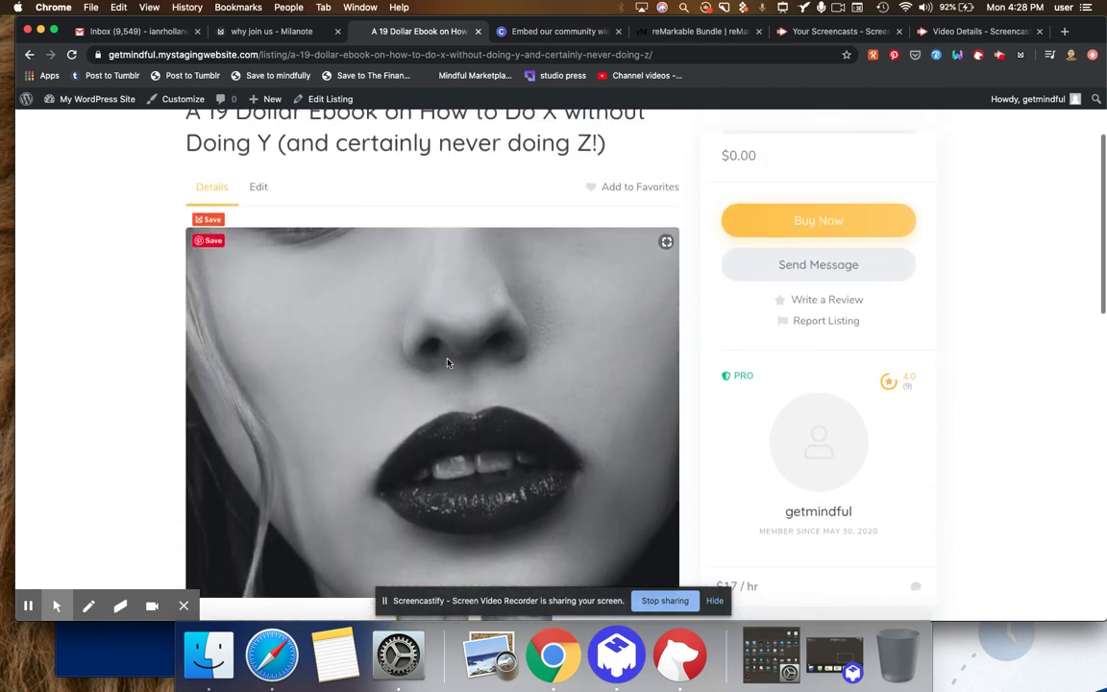
scroll(448, 364, "down", 1)
scroll(448, 363, "down", 2)
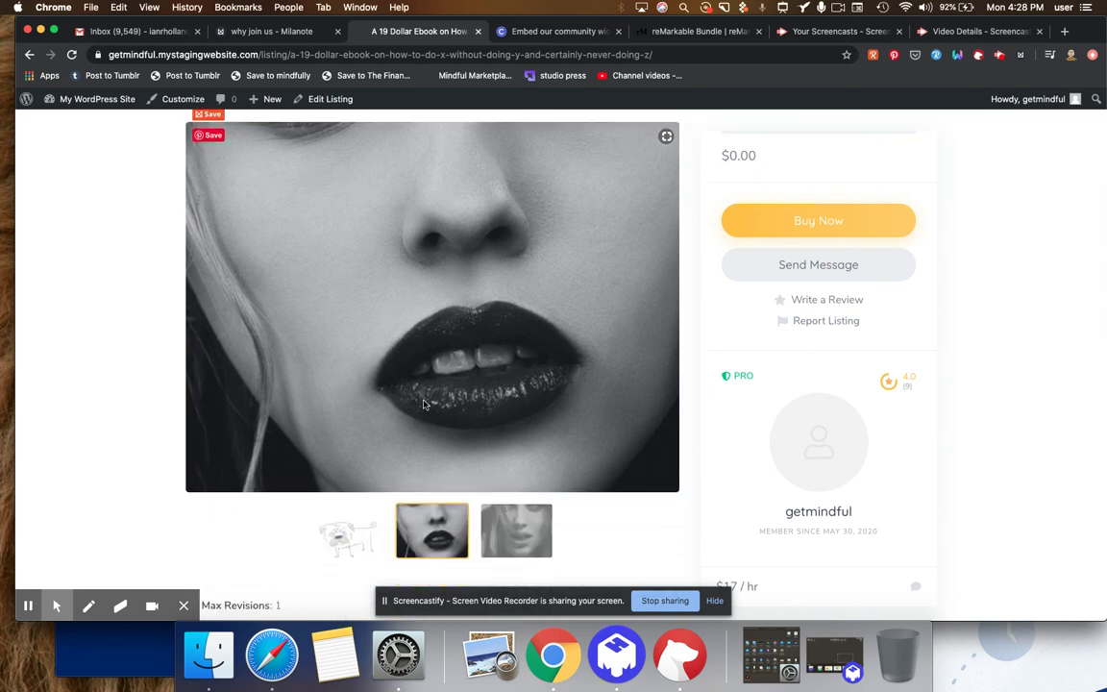
left_click(333, 529)
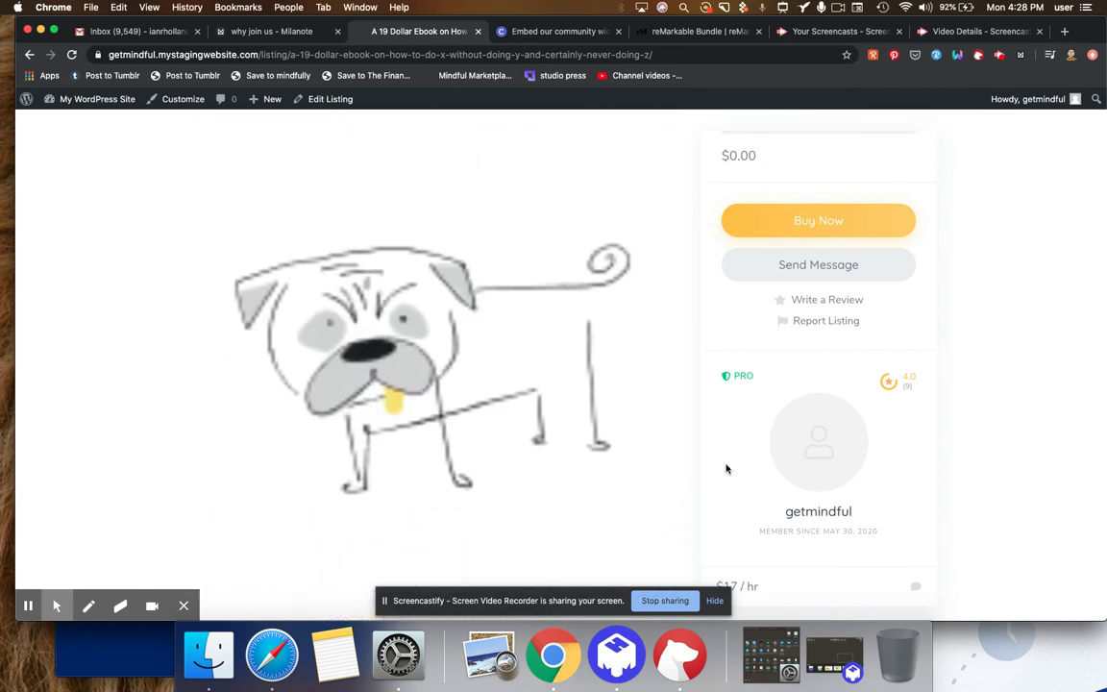
scroll(901, 448, "down", 5)
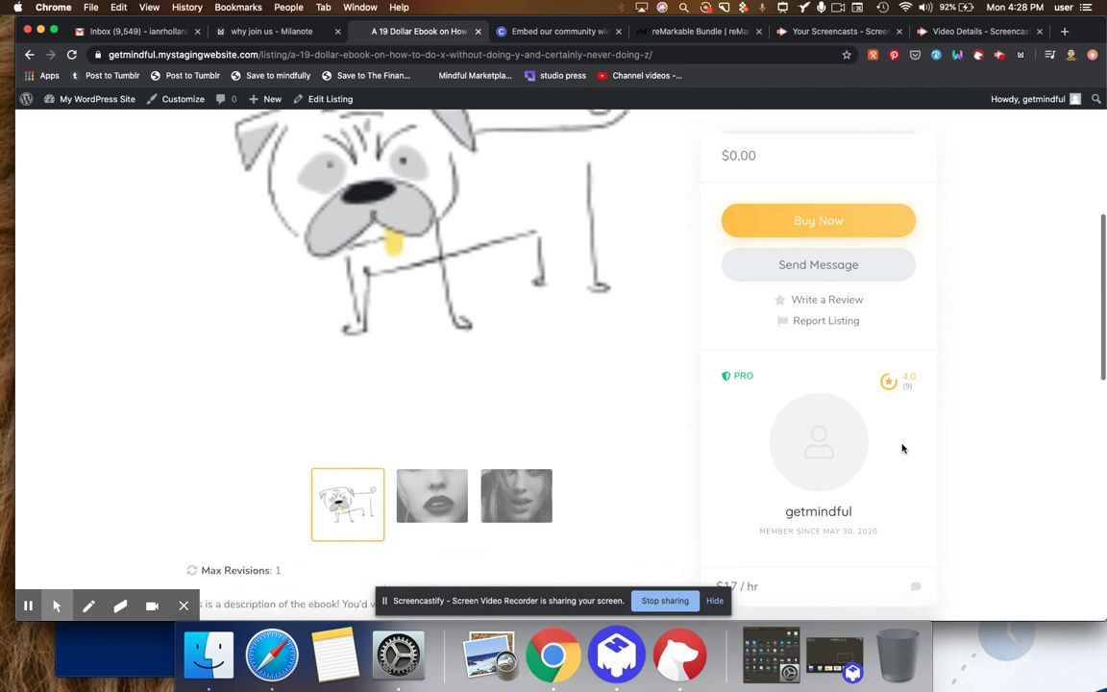
- Open the vendor profile and browse its listings: the $0.00 ebook and $38.00 typography t-shirt
left_click(824, 505)
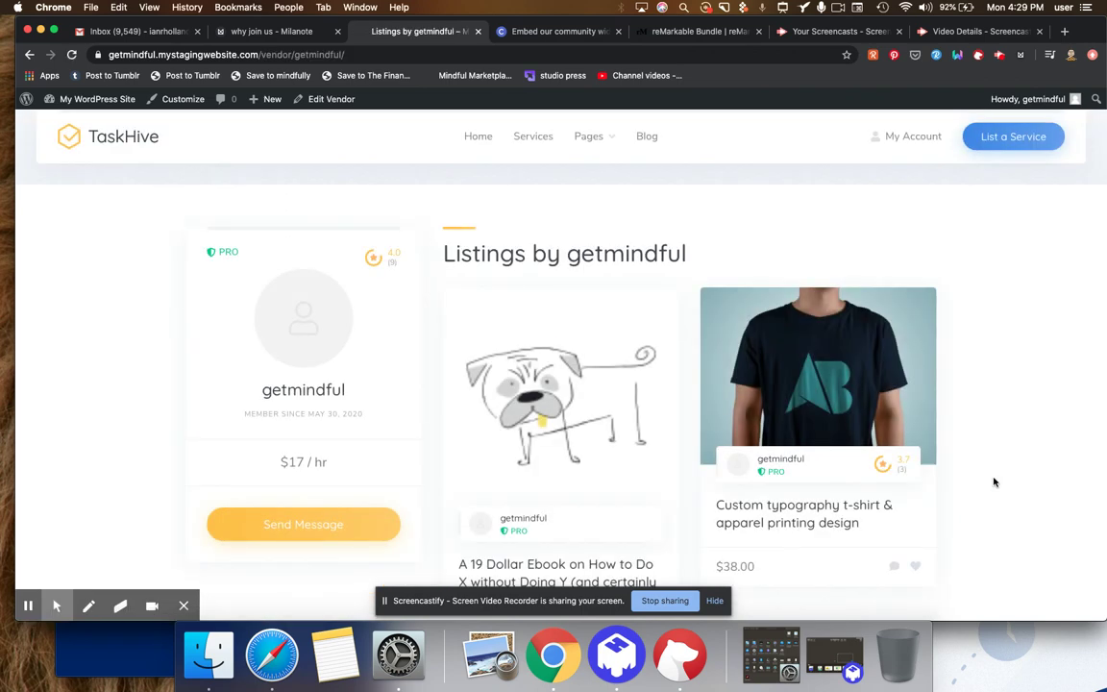
scroll(994, 481, "down", 4)
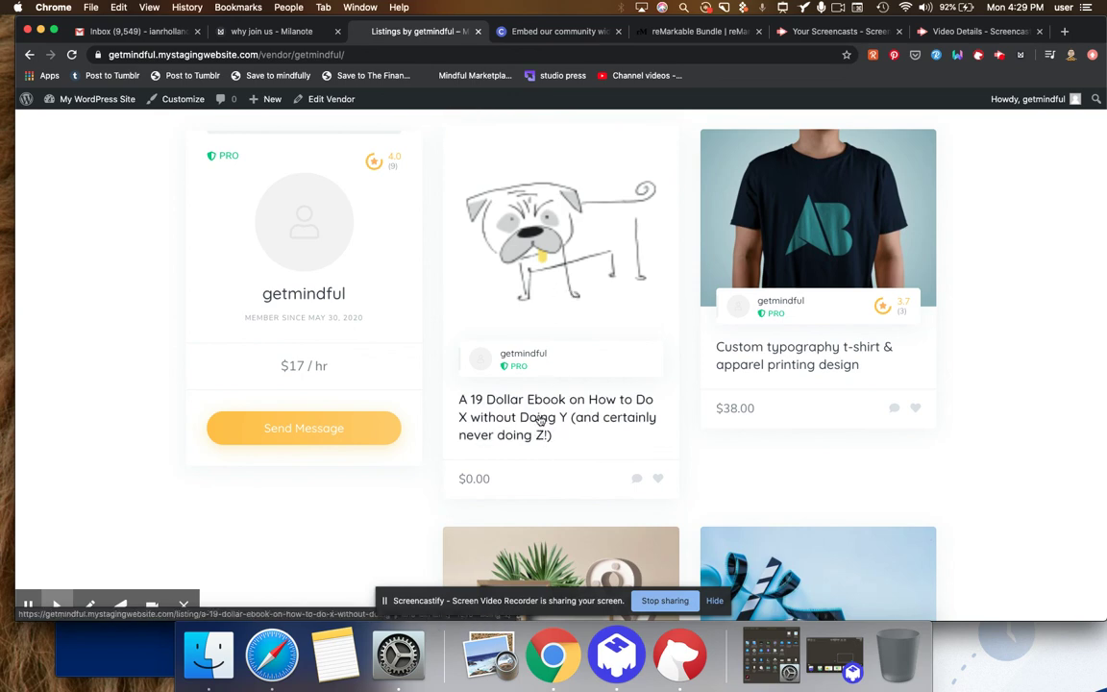
scroll(541, 420, "down", 4)
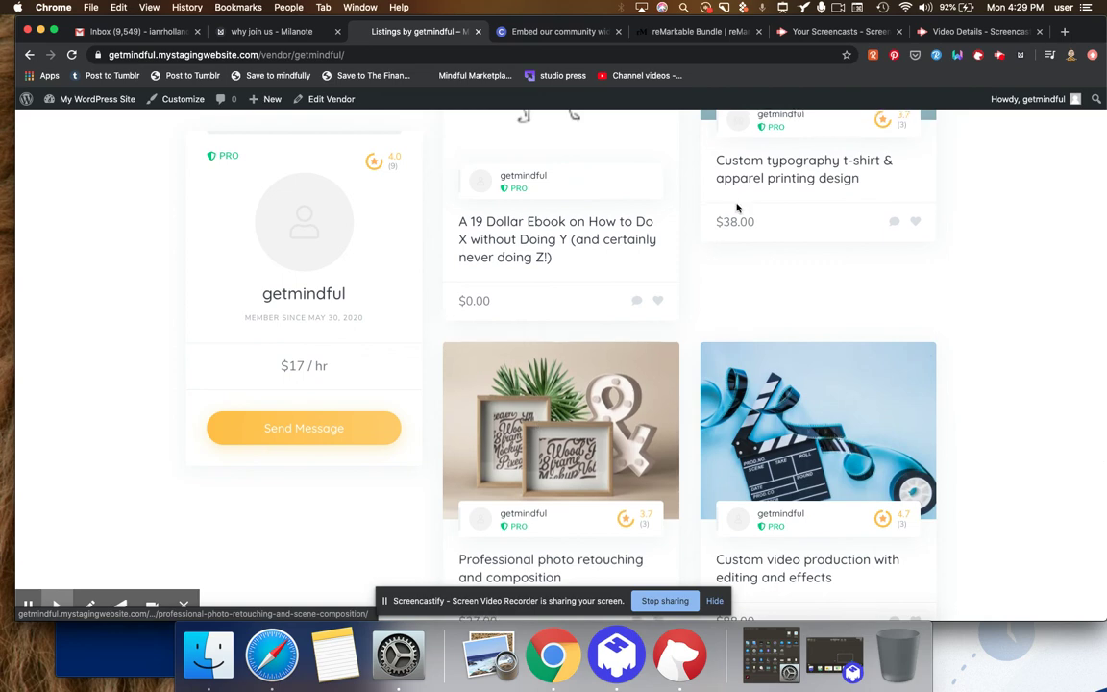
scroll(761, 211, "down", 5)
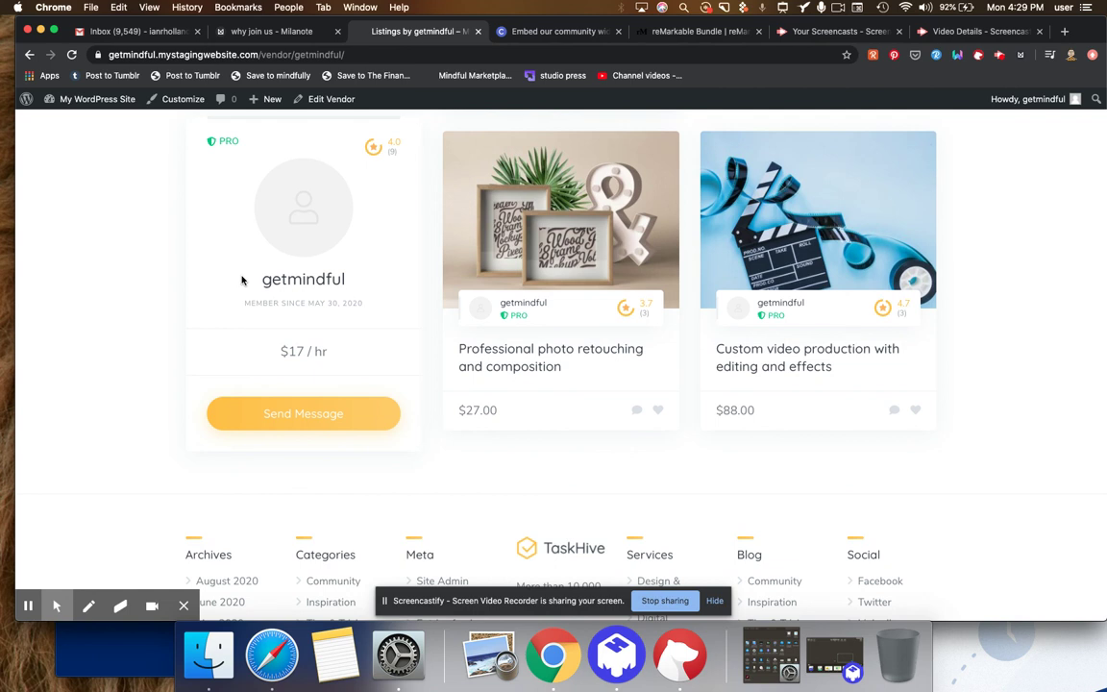
scroll(243, 280, "up", 1)
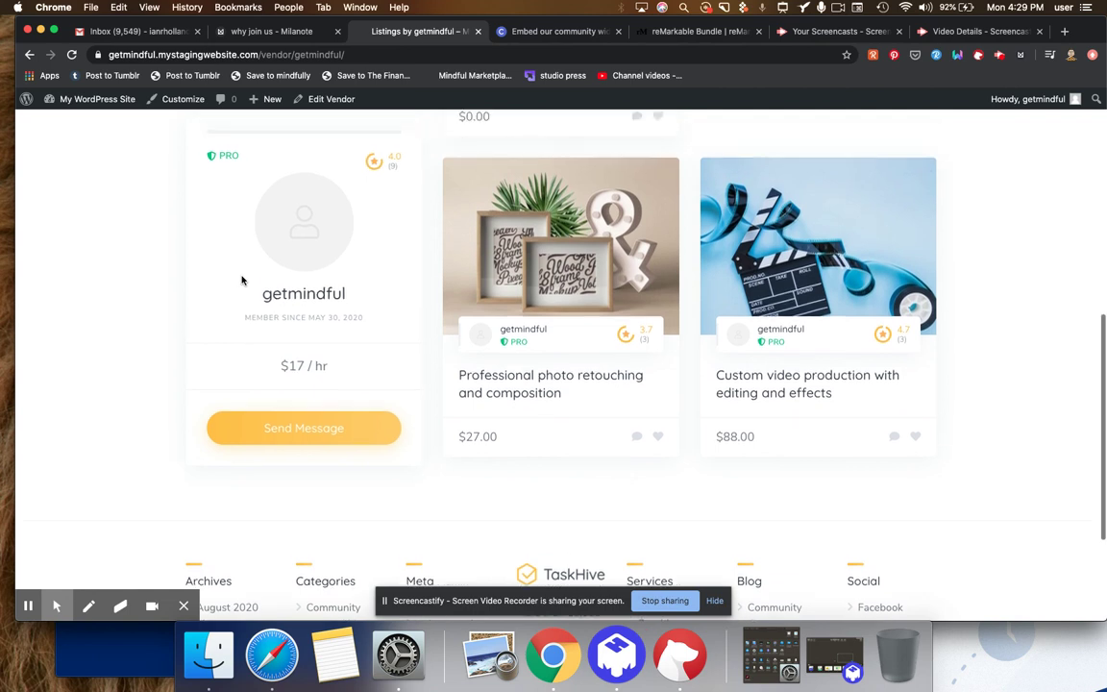
scroll(242, 279, "up", 5)
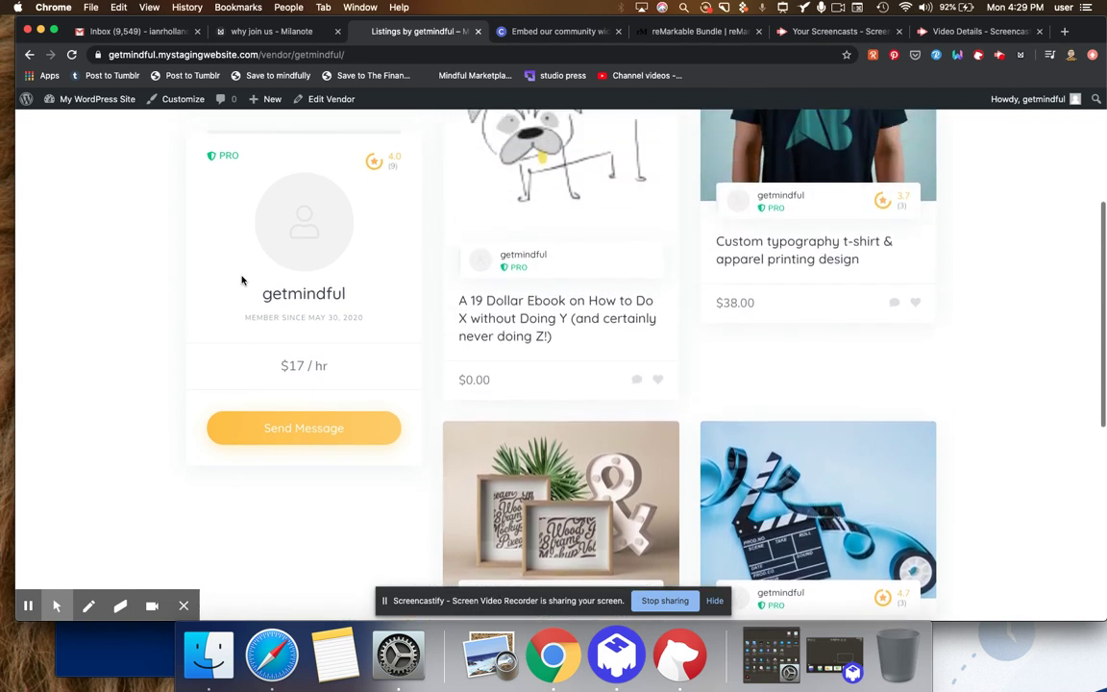
scroll(242, 280, "up", 2)
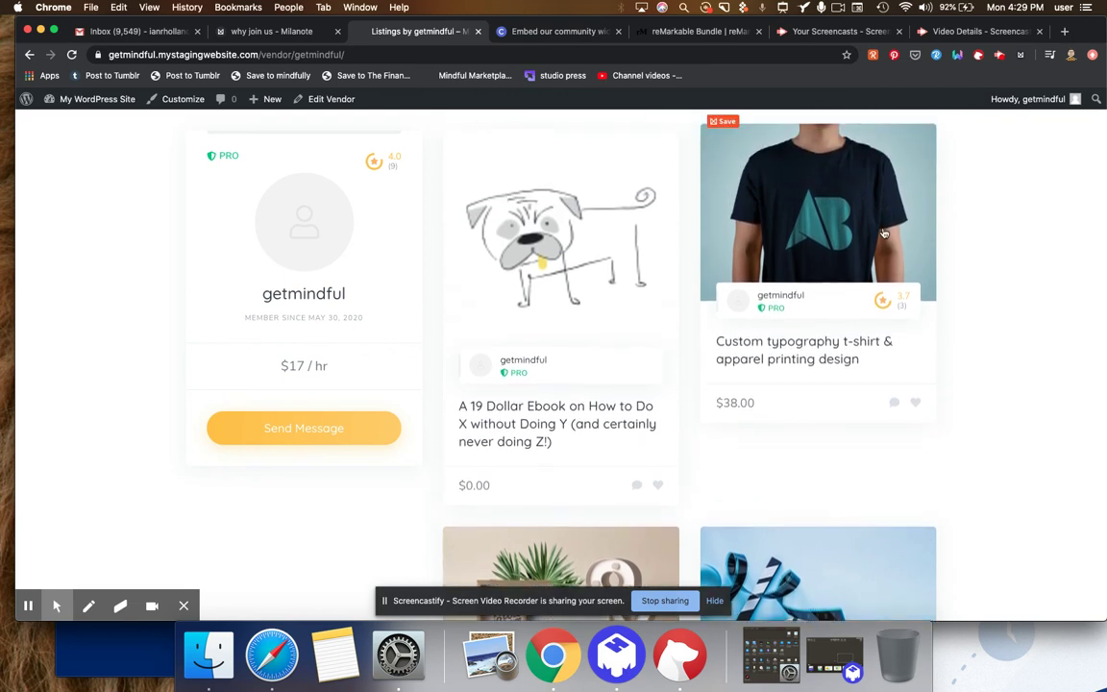
scroll(882, 238, "down", 3)
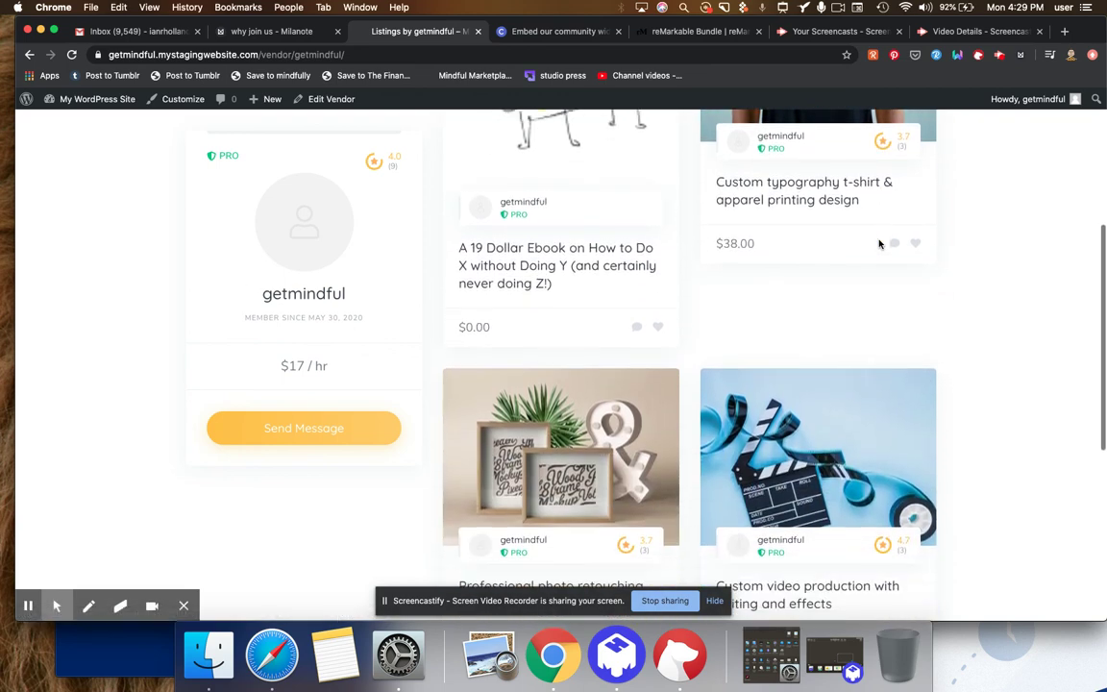
scroll(764, 646, "up", 3)
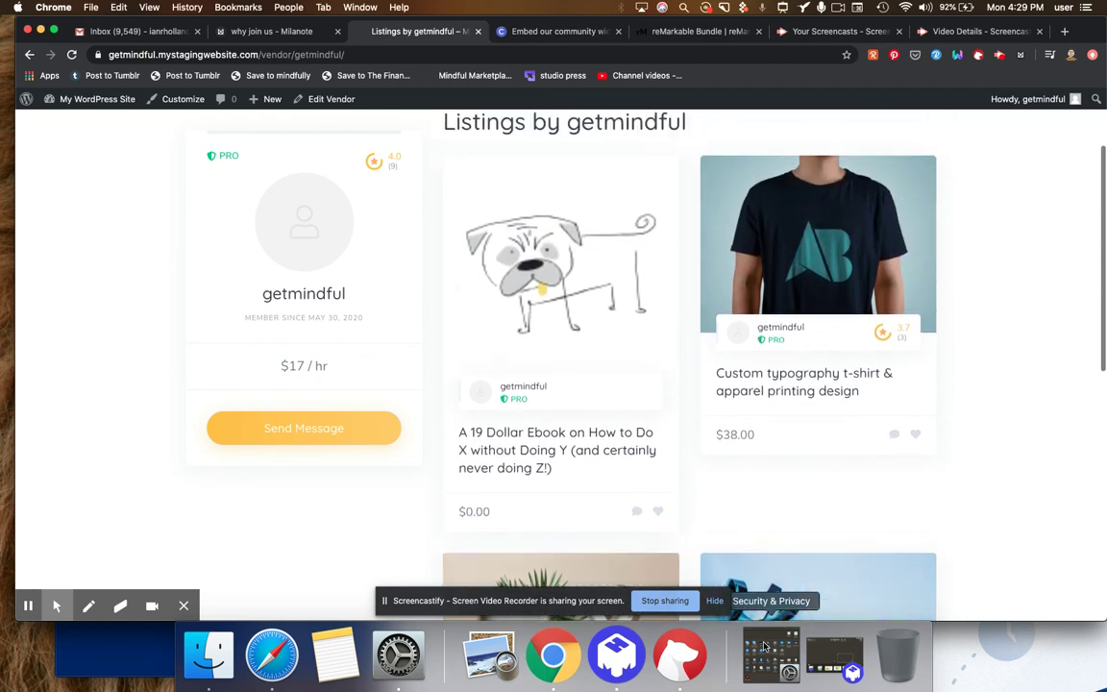
scroll(420, 377, "up", 1)
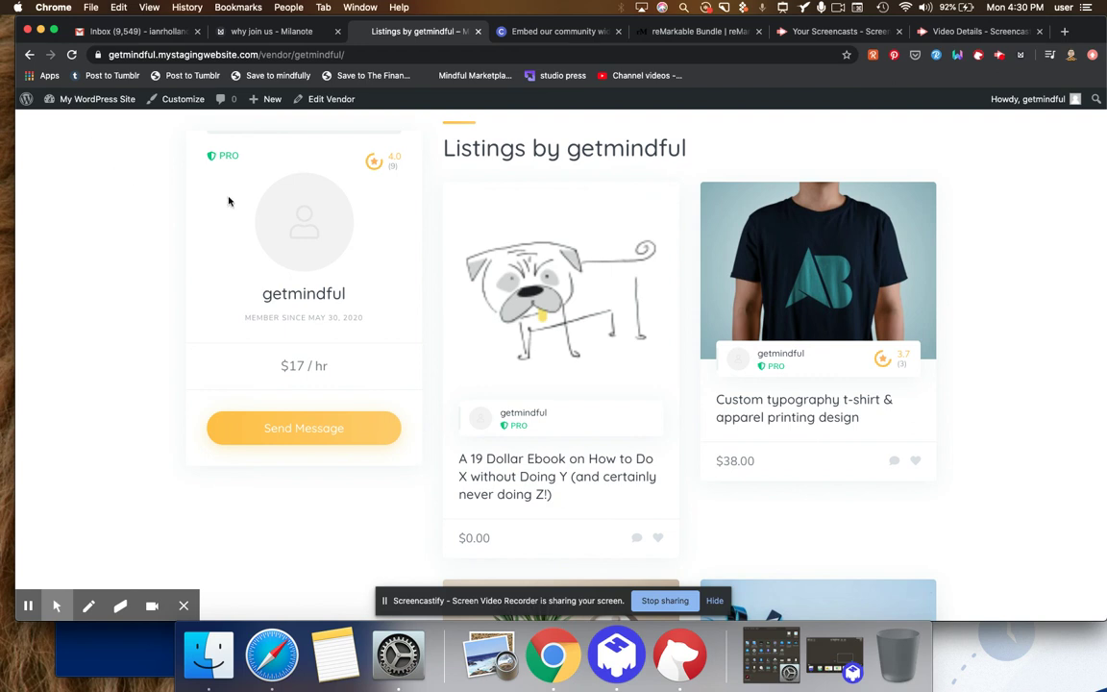
- Scroll to the top of the vendor page and return home via the TaskHive logo
scroll(229, 201, "up", 1)
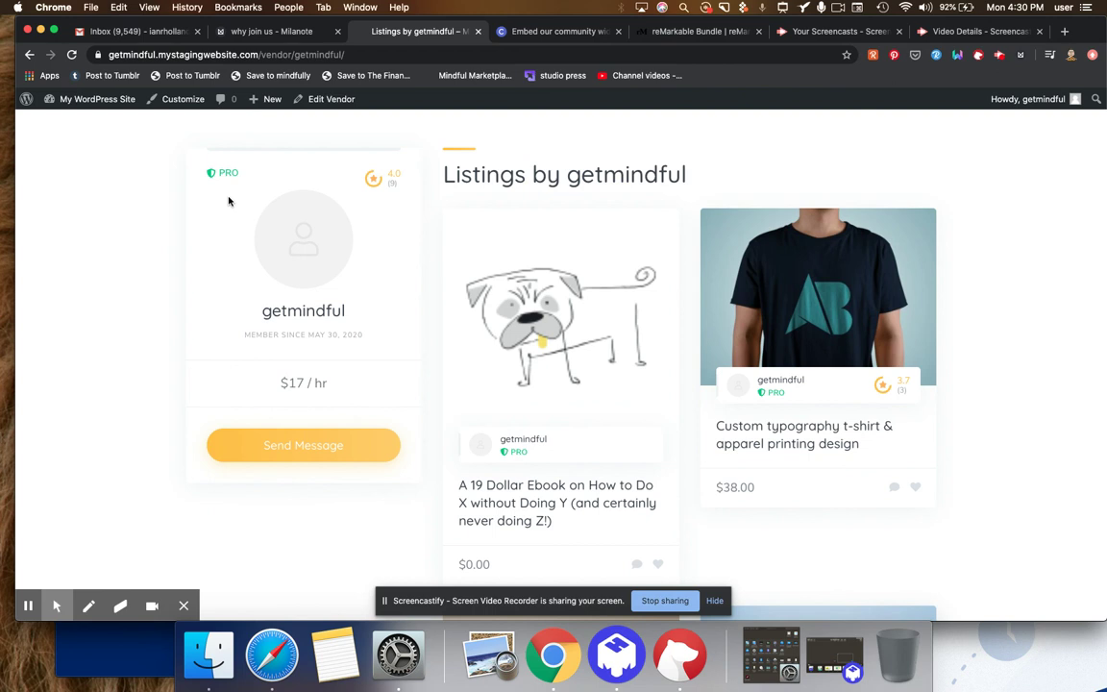
scroll(228, 201, "up", 2)
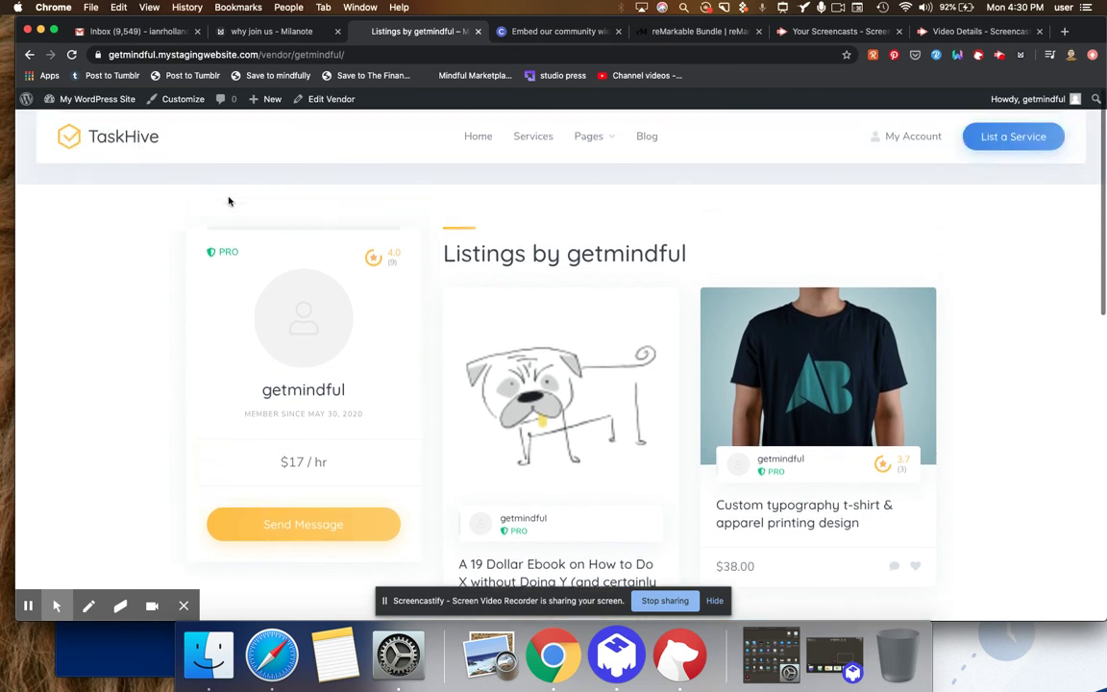
left_click(135, 148)
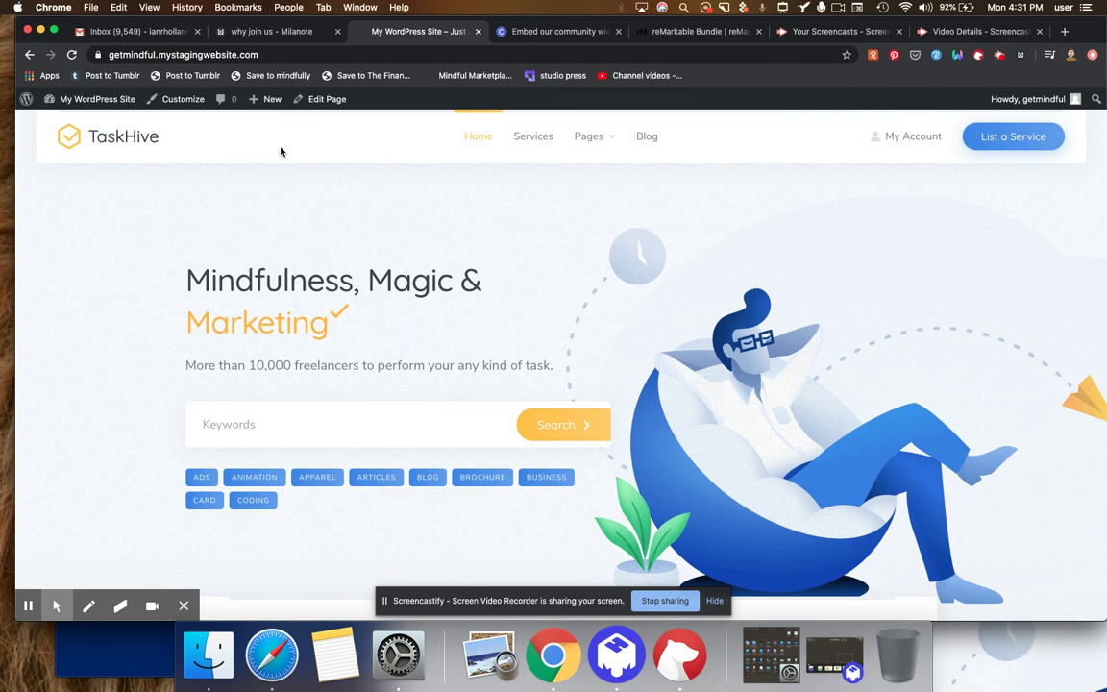
scroll(281, 151, "down", 8)
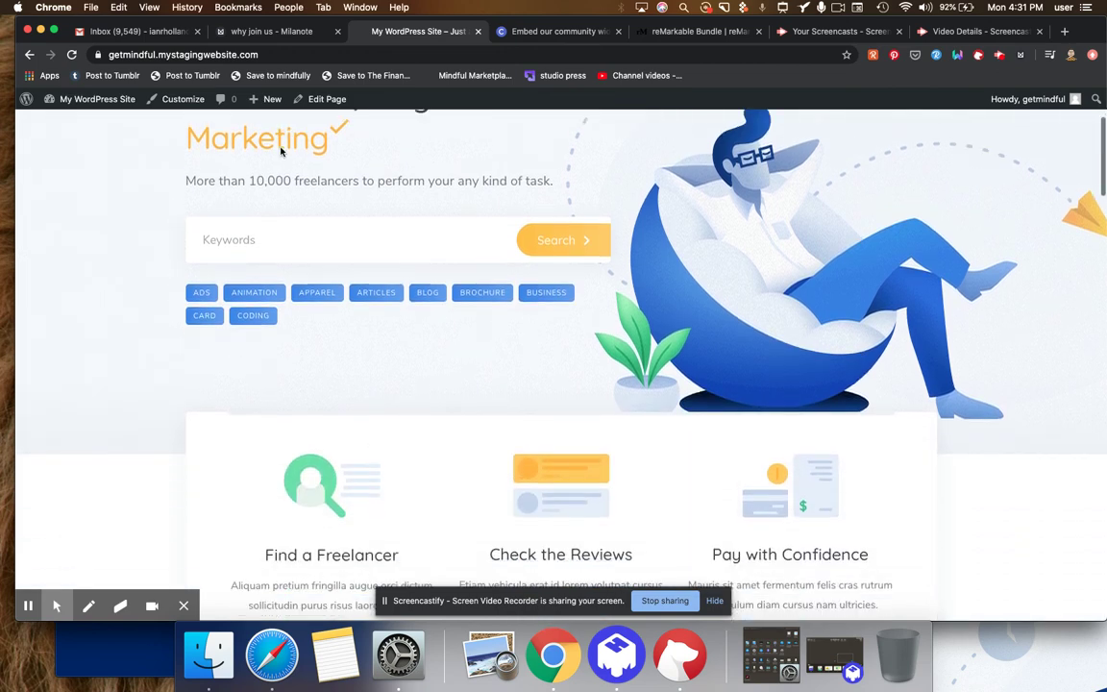